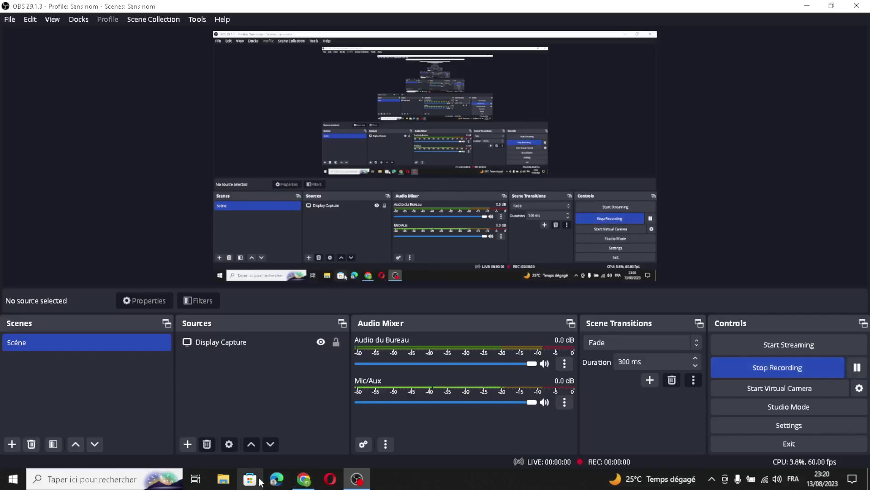
- Switch from OBS Studio to a blank Chrome New Tab page
click(277, 478)
click(299, 479)
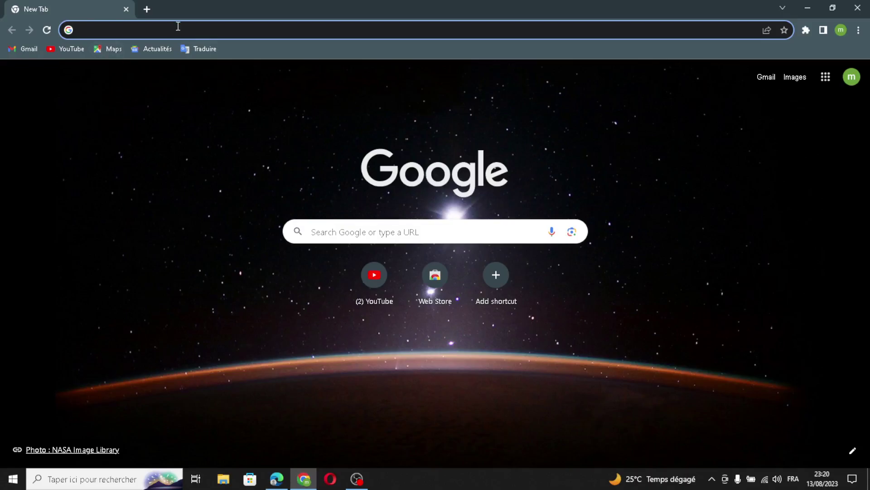
- Go to durable.co, the Durable AI Website Builder homepage
text(d)
click(202, 57)
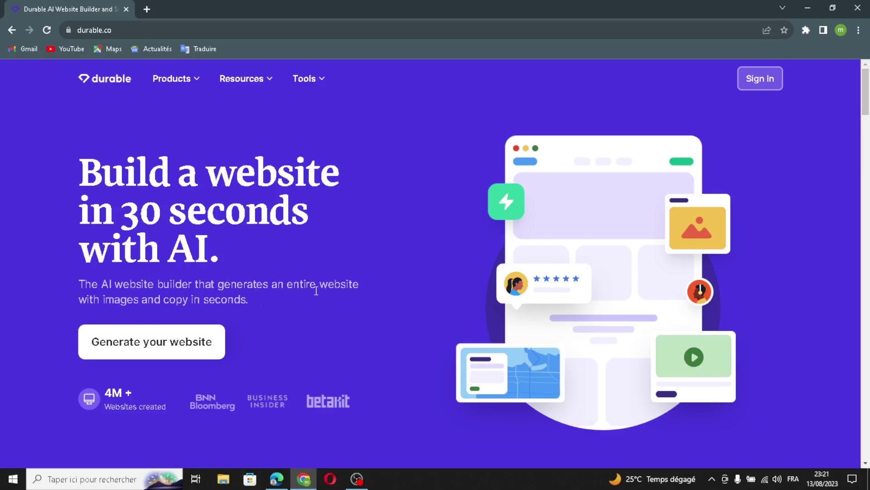
- Sign in and start a new business named 'development business'
click(755, 81)
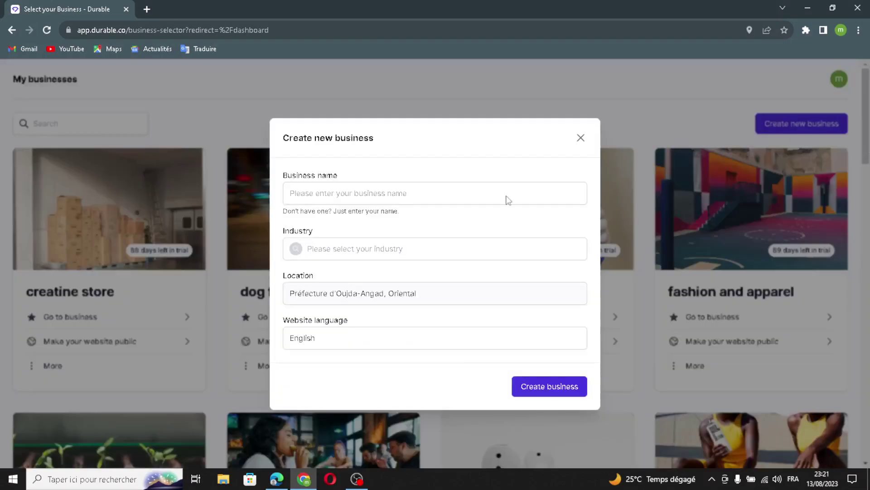
click(500, 194)
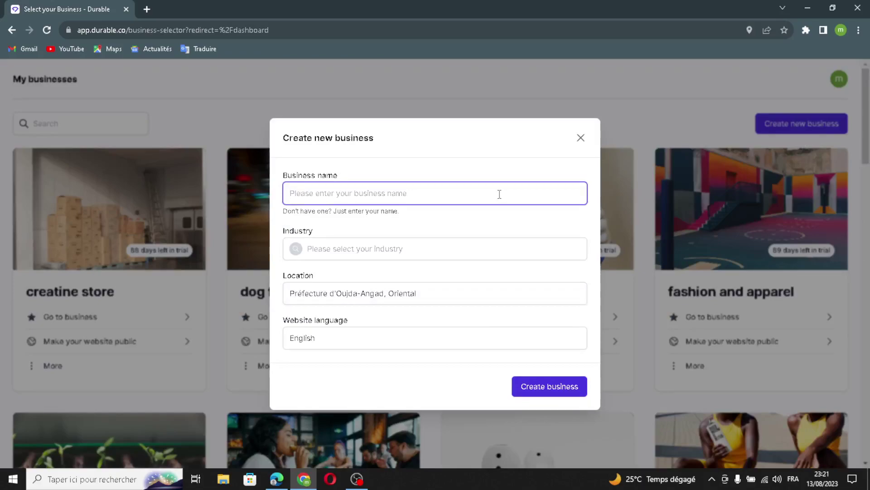
text(development business)
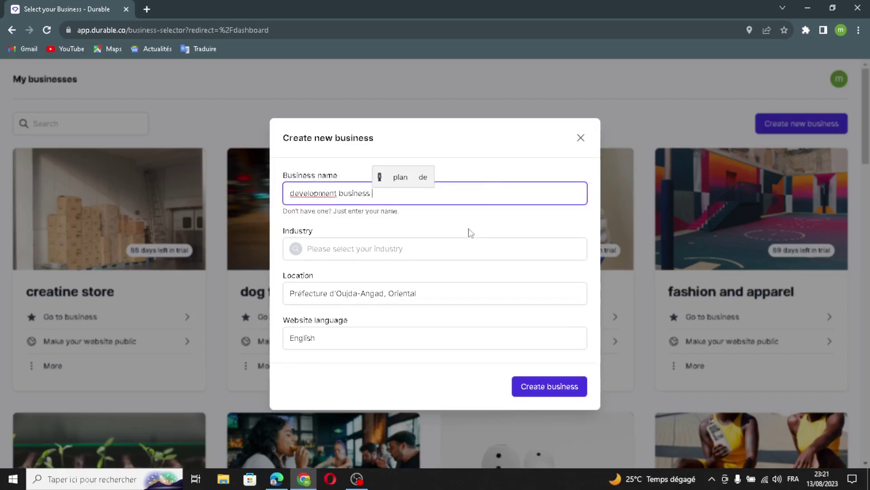
- Set the industry to development, keep English as the language, and create the business
click(441, 251)
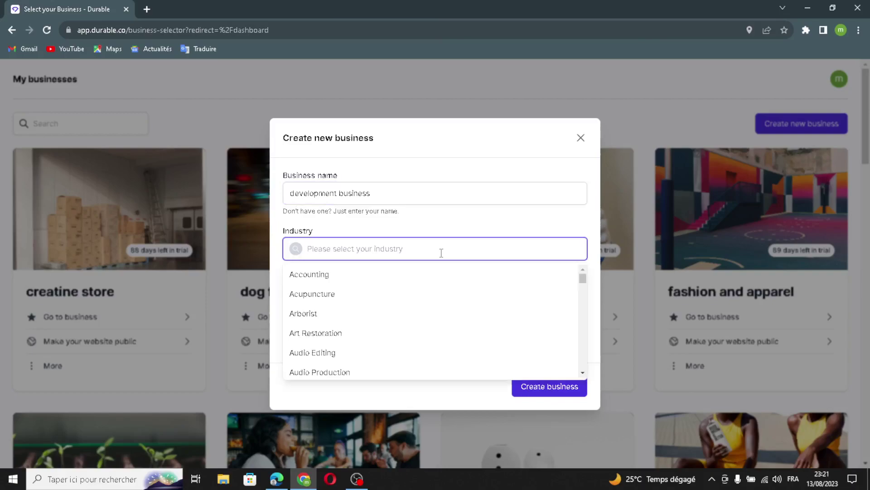
text(dev)
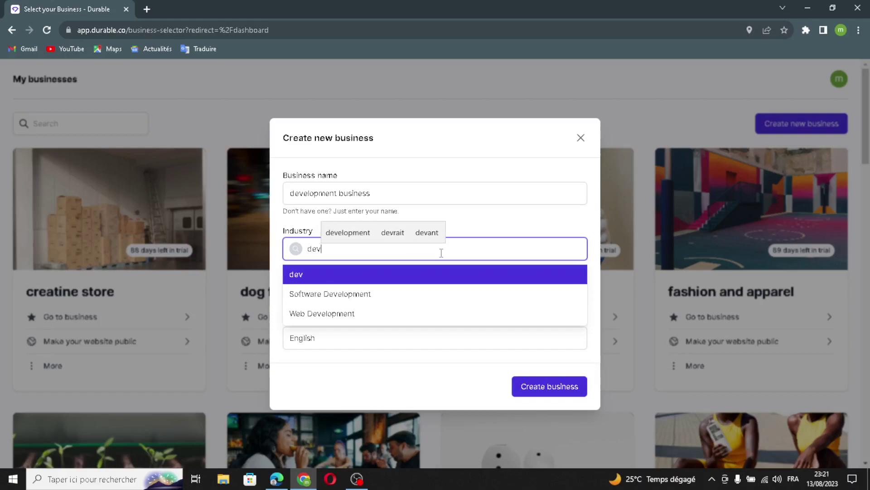
text(elopment)
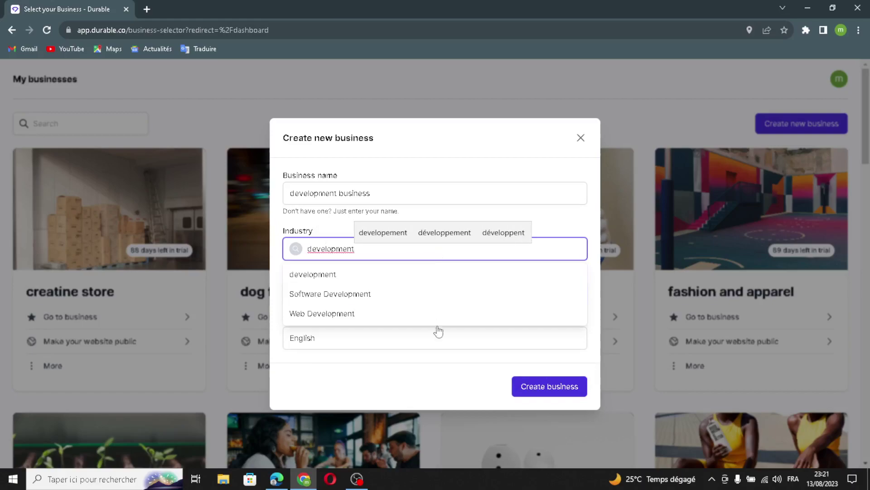
click(386, 285)
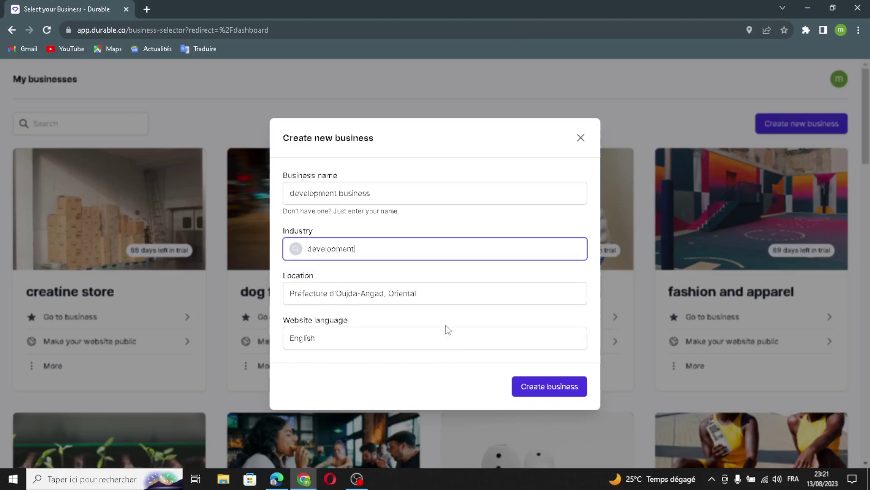
click(392, 343)
click(424, 433)
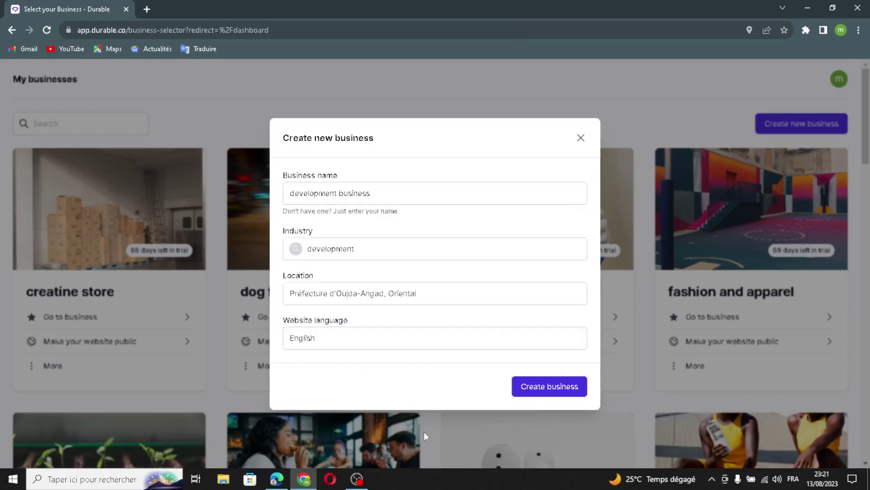
click(526, 385)
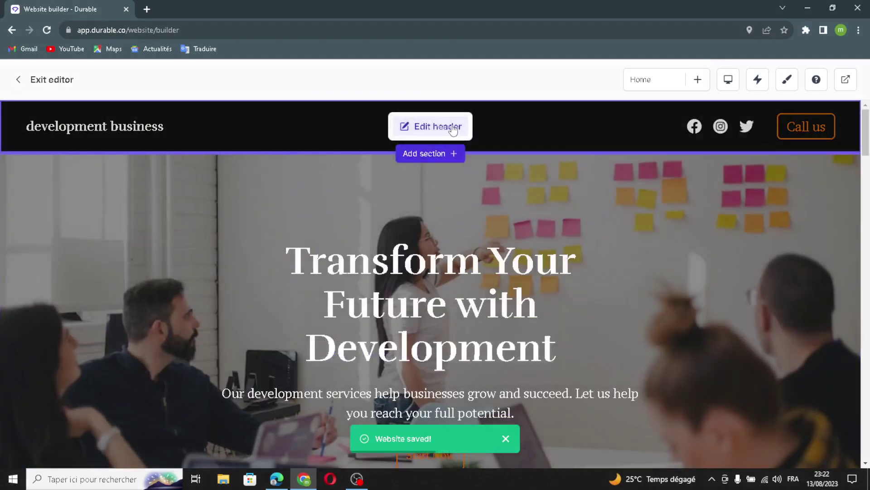
- Open the Header settings of the generated 'Transform Your Future with Development' site
click(453, 129)
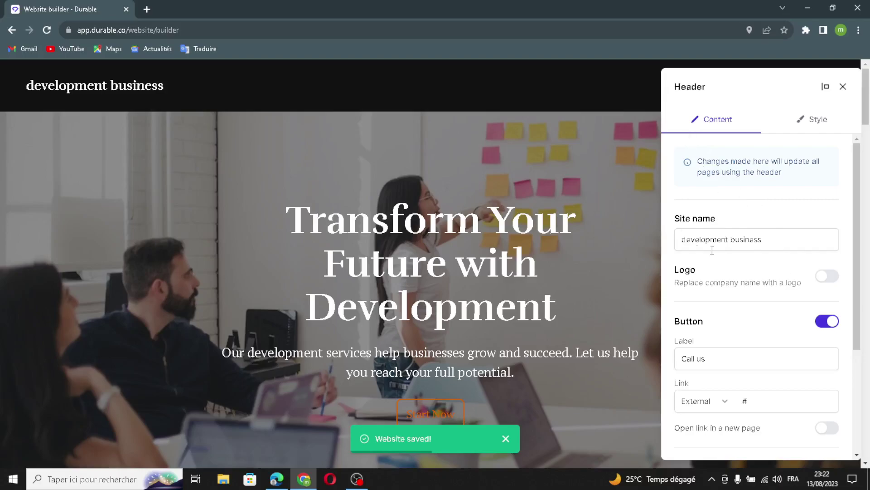
- Switch the header from showing the site name to showing a logo
click(760, 240)
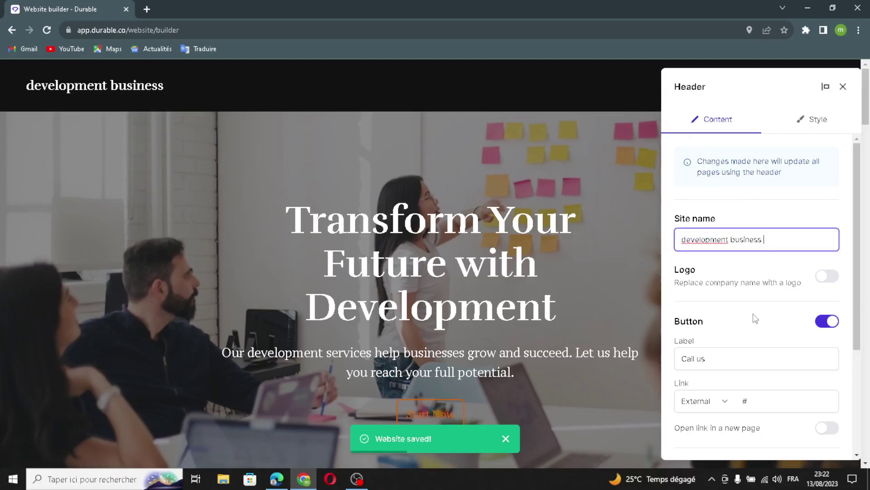
click(821, 276)
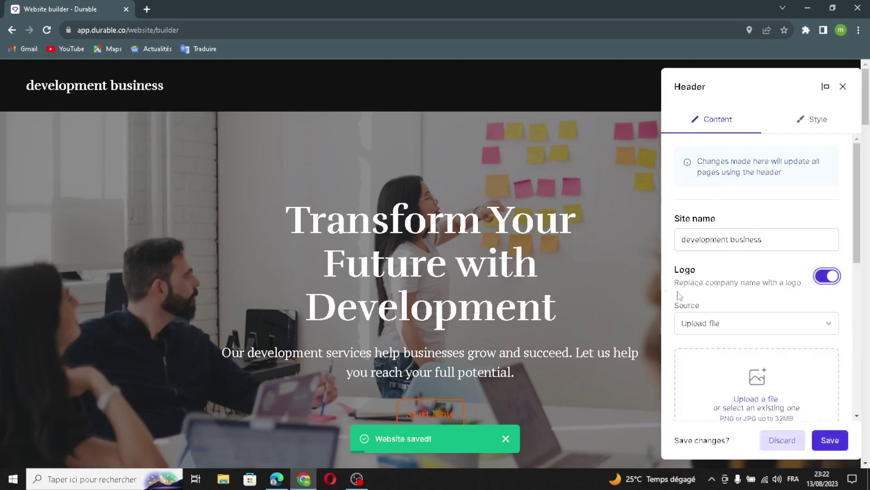
scroll(729, 335, down, 1)
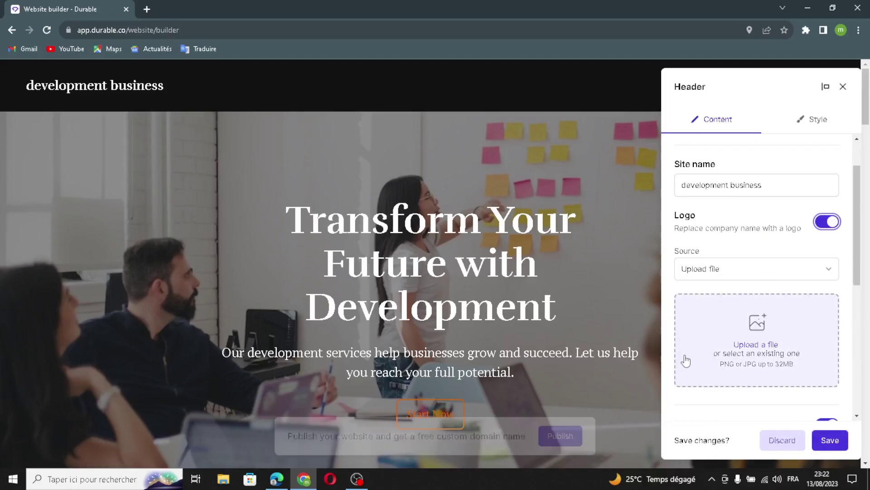
scroll(680, 345, down, 2)
- Review the Call us button label and link, then start adding a new social channel
click(761, 360)
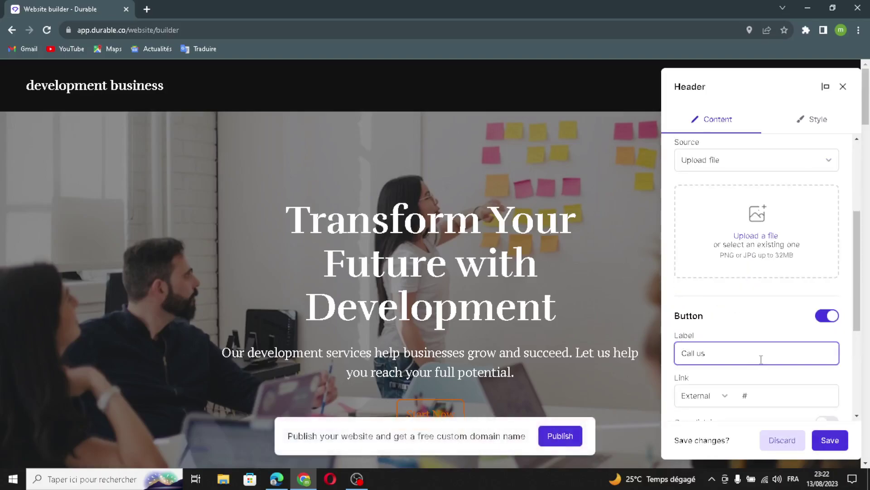
triple_click(718, 352)
click(731, 347)
triple_click(731, 347)
scroll(731, 347, down, 2)
click(813, 291)
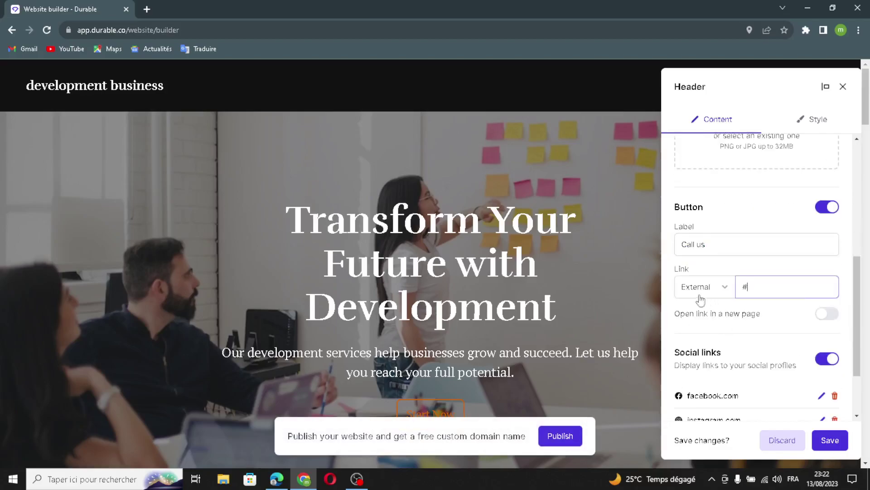
scroll(762, 350, down, 1)
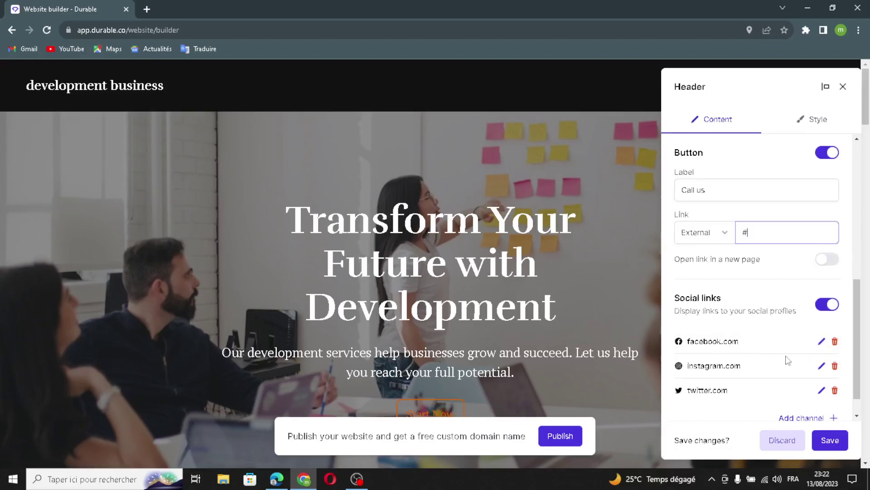
scroll(803, 390, down, 1)
click(815, 393)
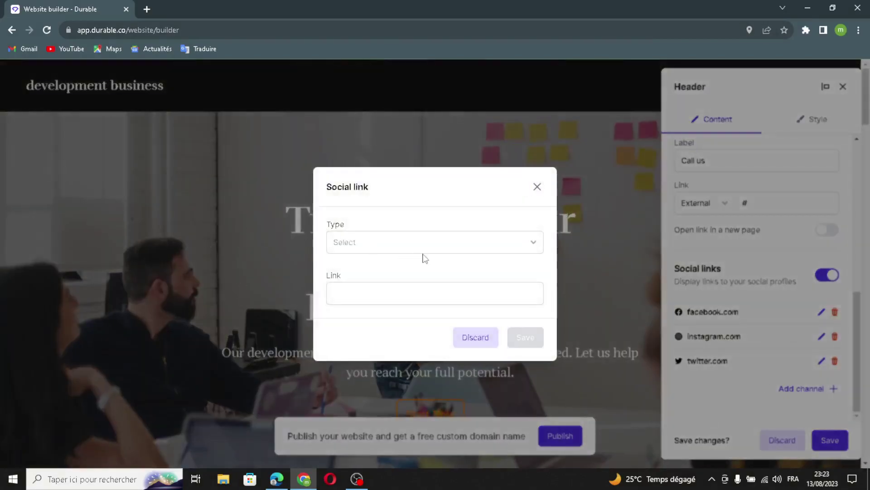
- Discard the unfinished social link and save the header with Facebook, Instagram, Twitter and Call us
click(404, 249)
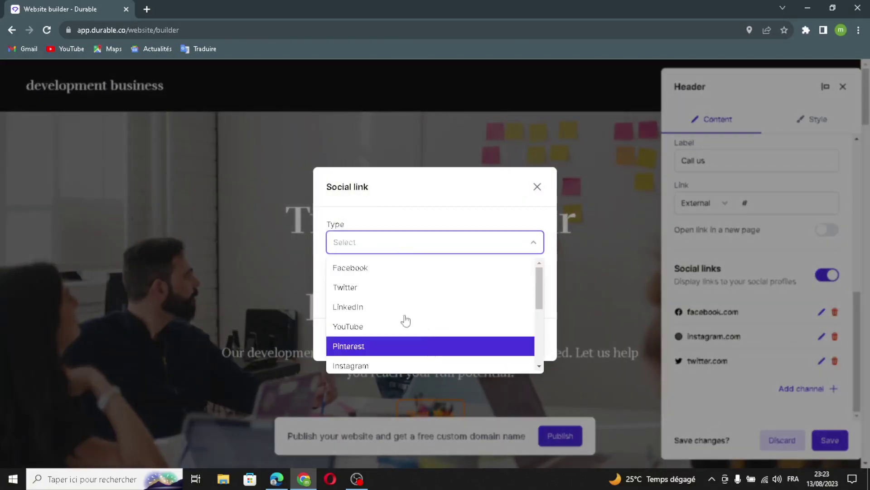
click(389, 247)
key(Tab)
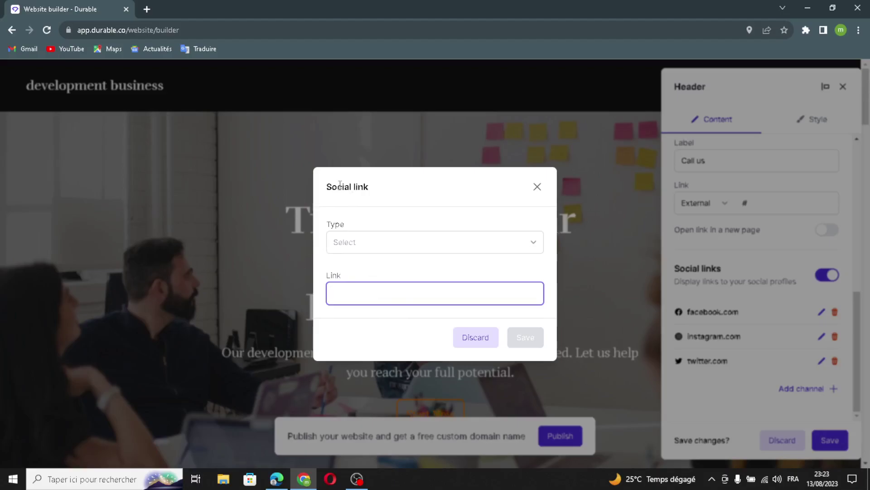
click(537, 187)
click(831, 434)
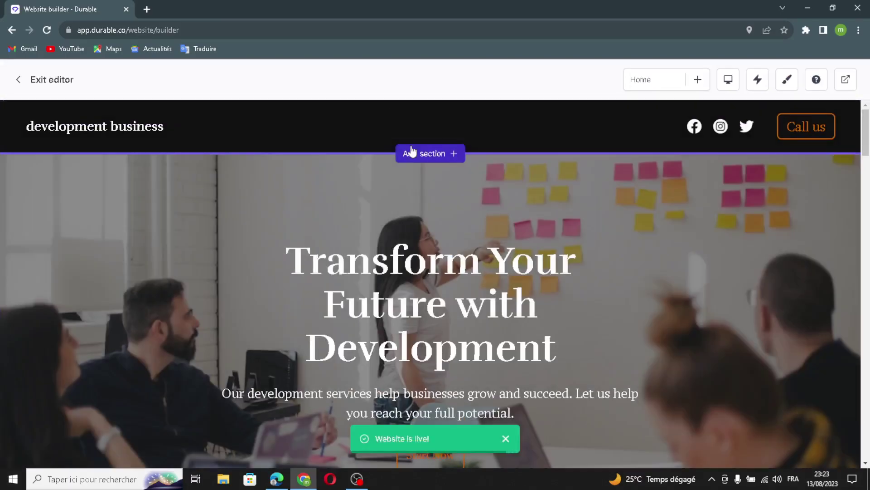
click(413, 152)
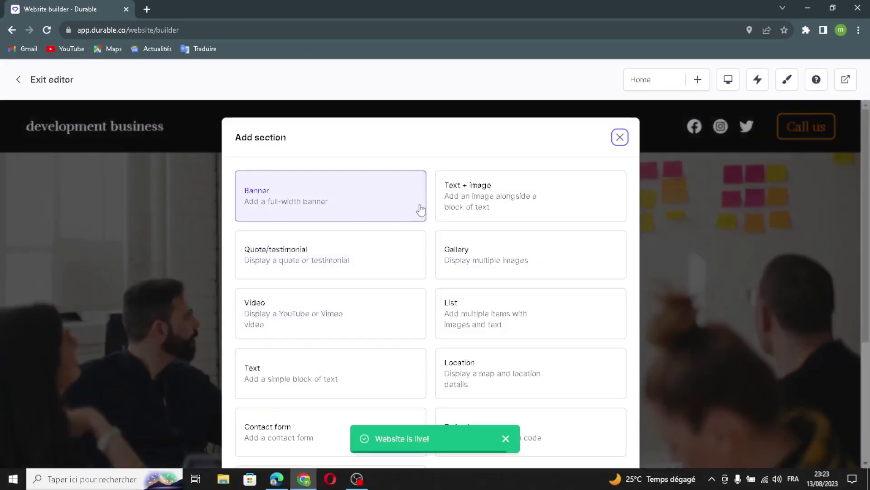
scroll(466, 273, down, 3)
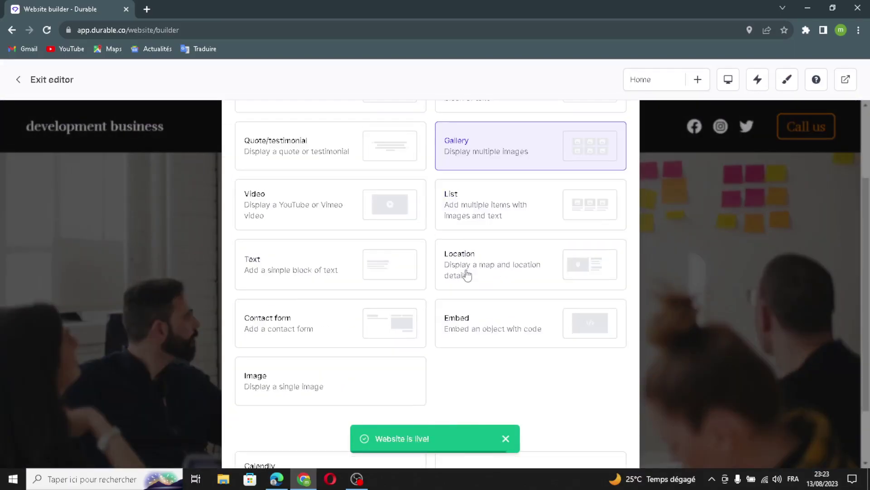
scroll(431, 321, down, 2)
scroll(566, 183, up, 5)
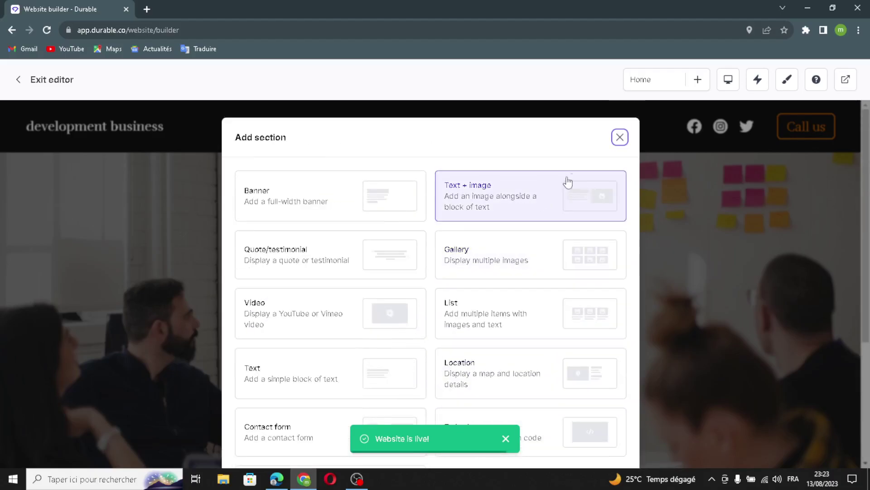
click(619, 137)
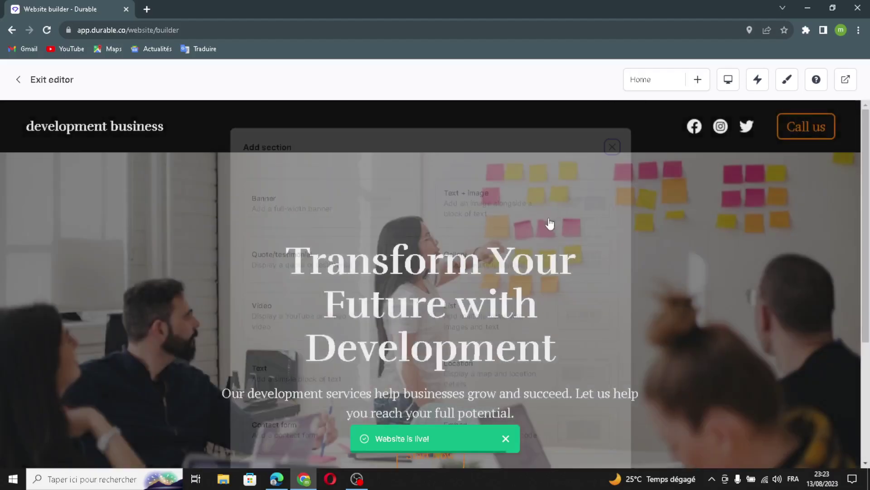
scroll(359, 254, down, 1)
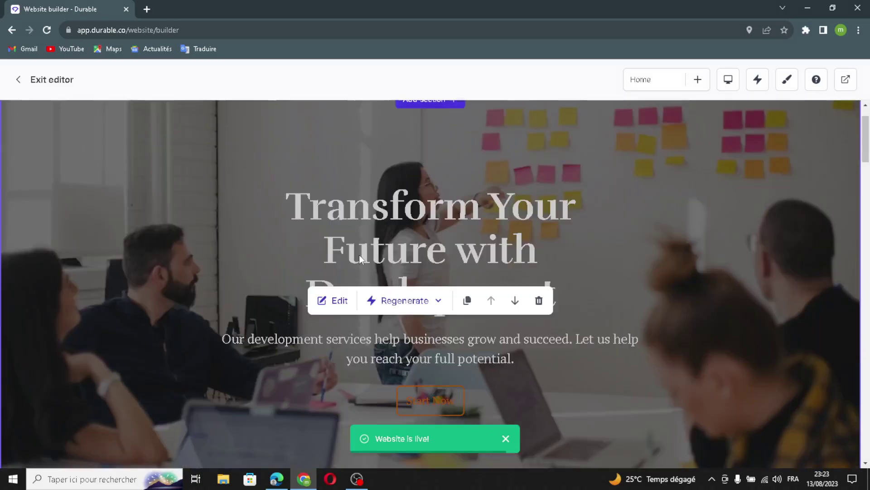
click(343, 301)
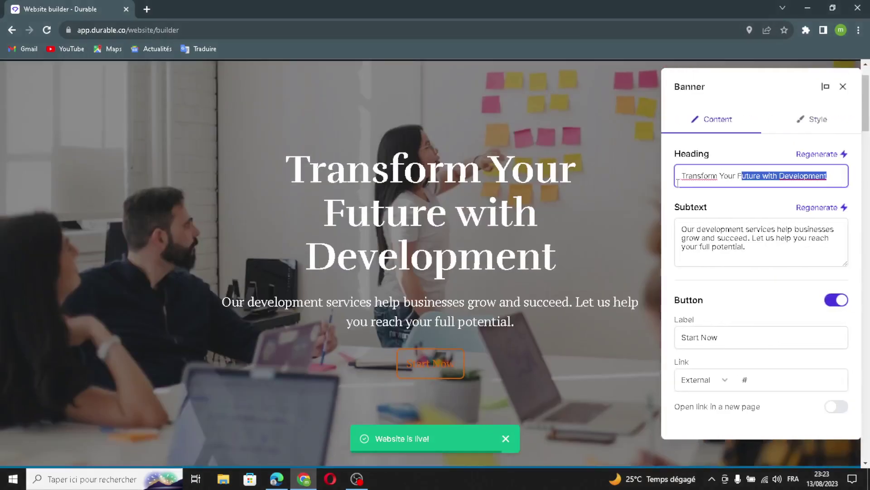
- Regenerate the banner heading to 'Empowering Business Growth Through Development' and generate a longer subtext
key(ctrl+a)
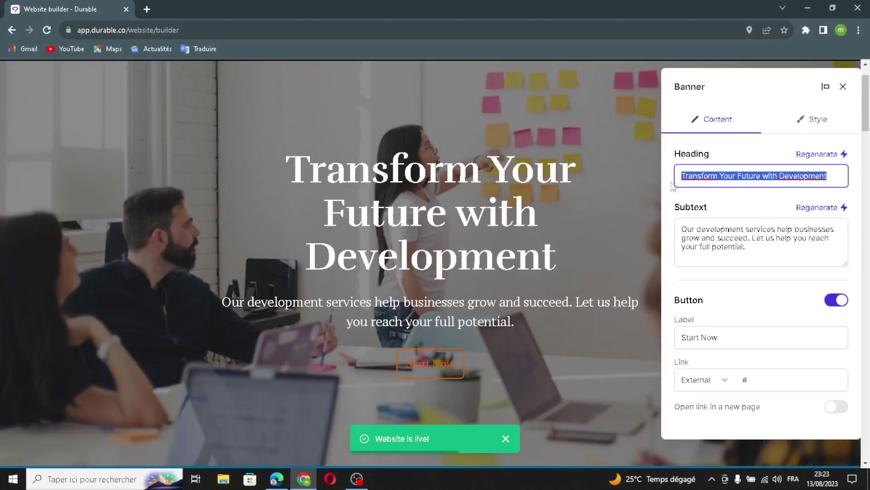
click(800, 155)
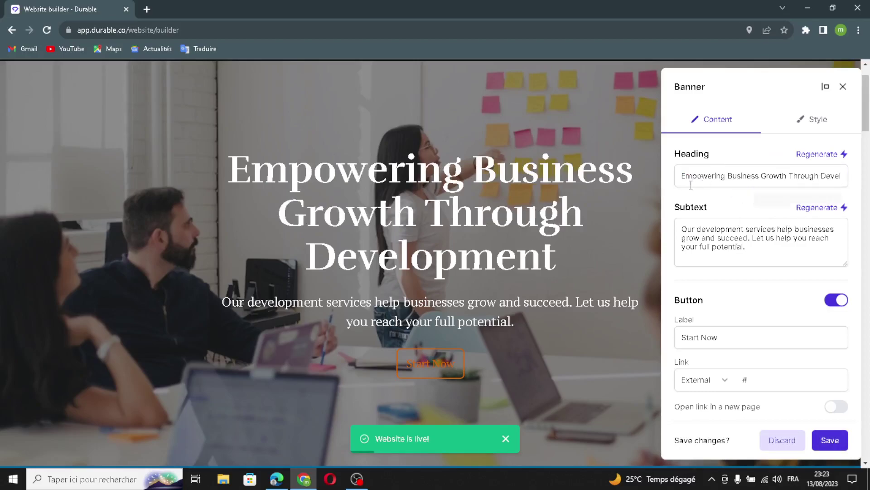
triple_click(776, 251)
click(764, 249)
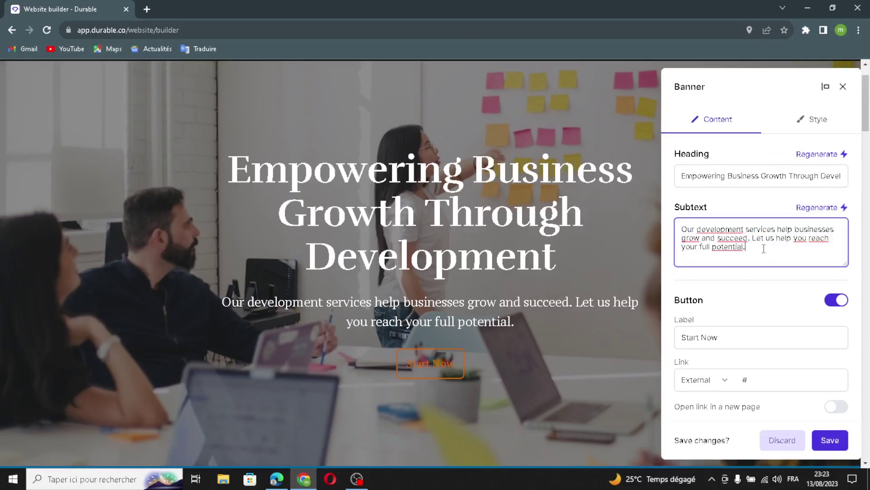
click(837, 208)
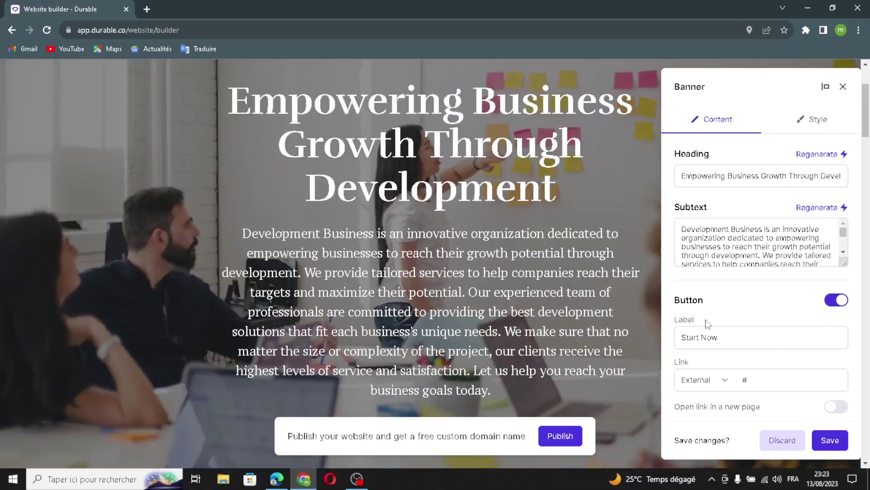
- Review the banner button's label and link, then save the banner
click(773, 335)
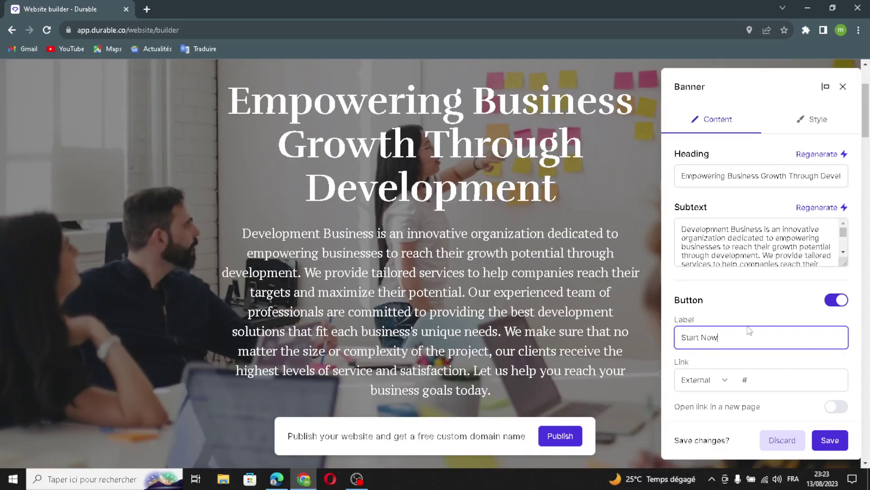
key(ctrl+a)
click(828, 384)
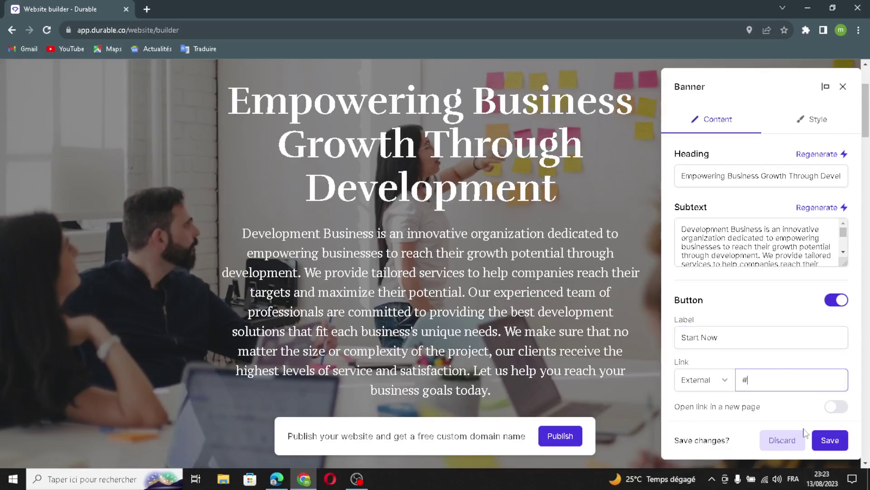
click(829, 441)
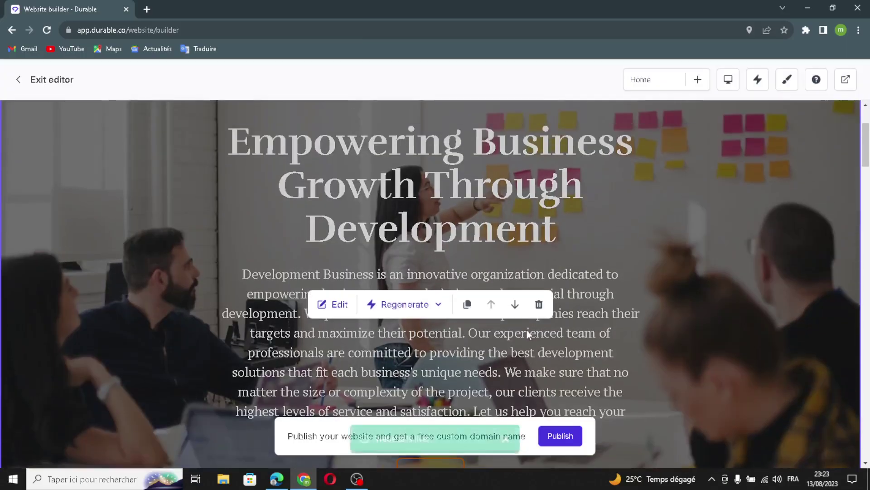
scroll(527, 335, down, 7)
- Regenerate the About us section's text and office image
scroll(527, 335, down, 6)
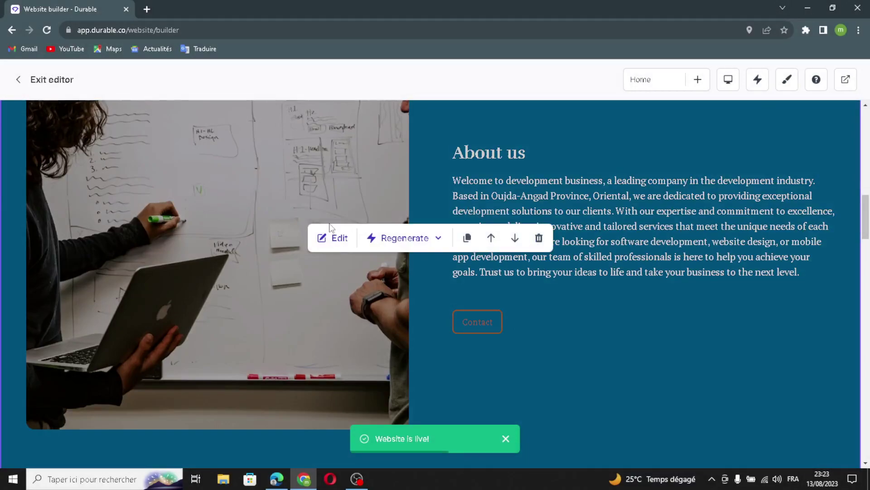
click(334, 238)
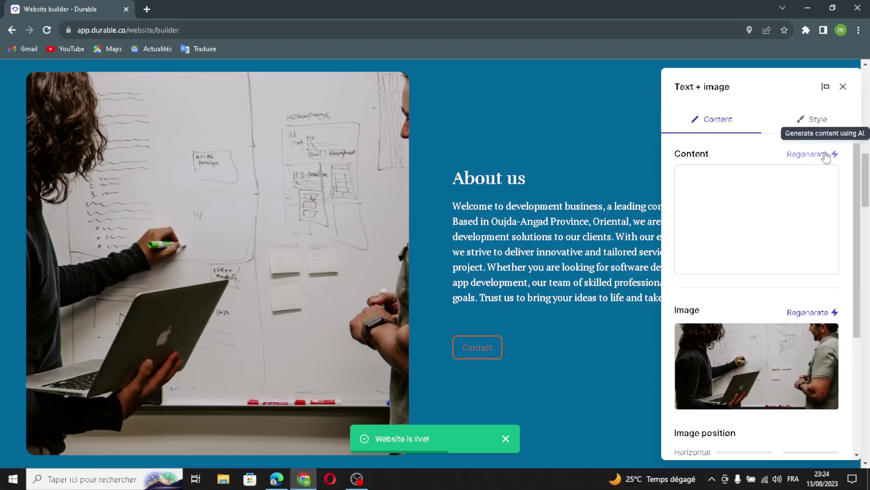
click(815, 156)
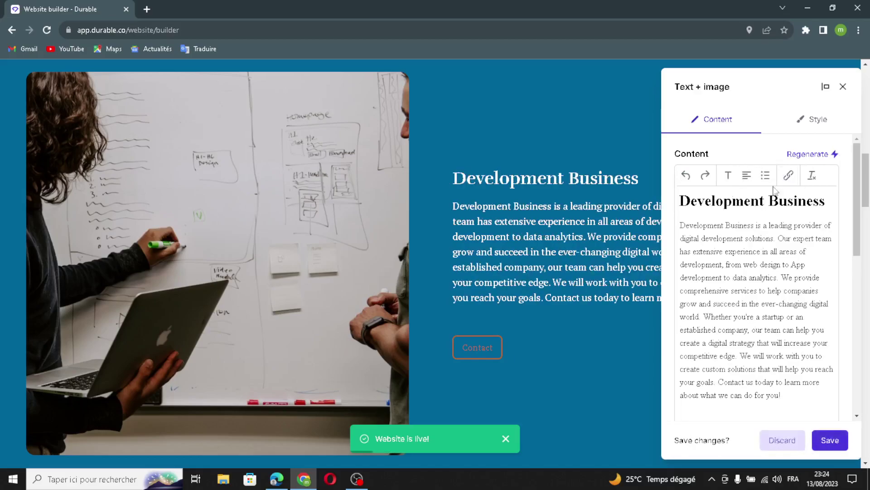
scroll(792, 243, down, 4)
click(820, 315)
- Review the Contact button's label and link, then save the Development Business section
mouse_move(798, 352)
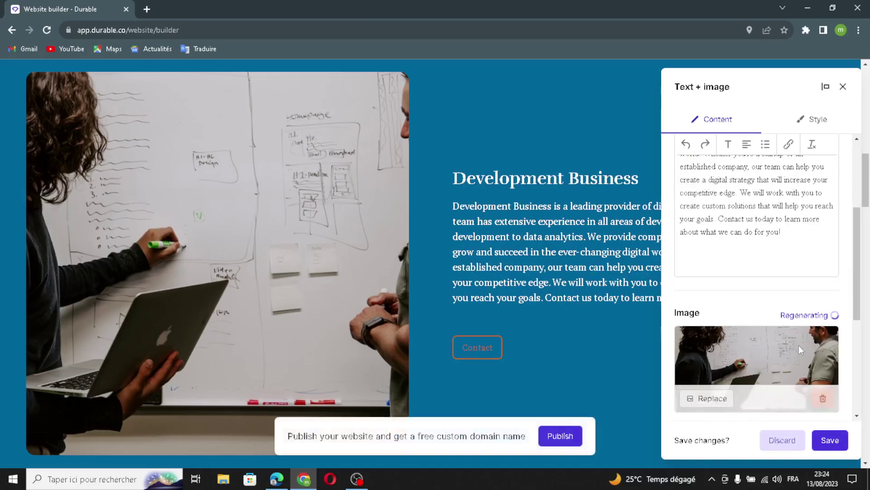
scroll(769, 383, down, 2)
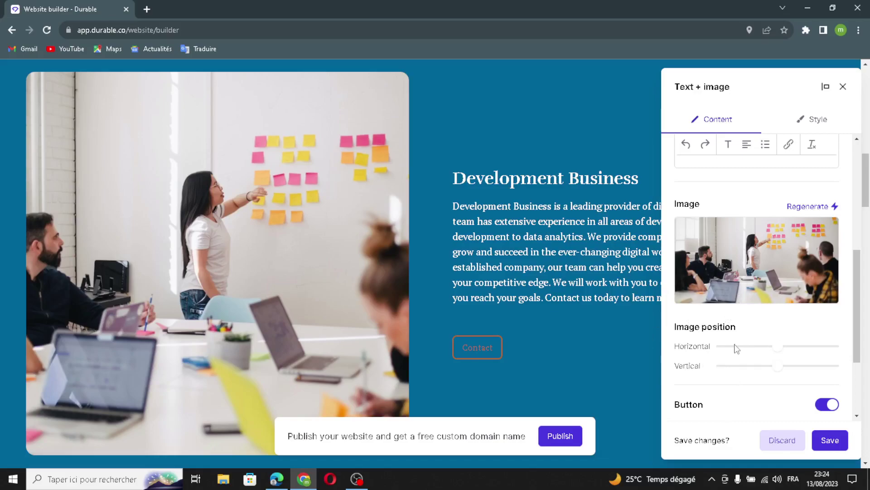
scroll(737, 348, down, 2)
click(757, 331)
drag(768, 335, 629, 357)
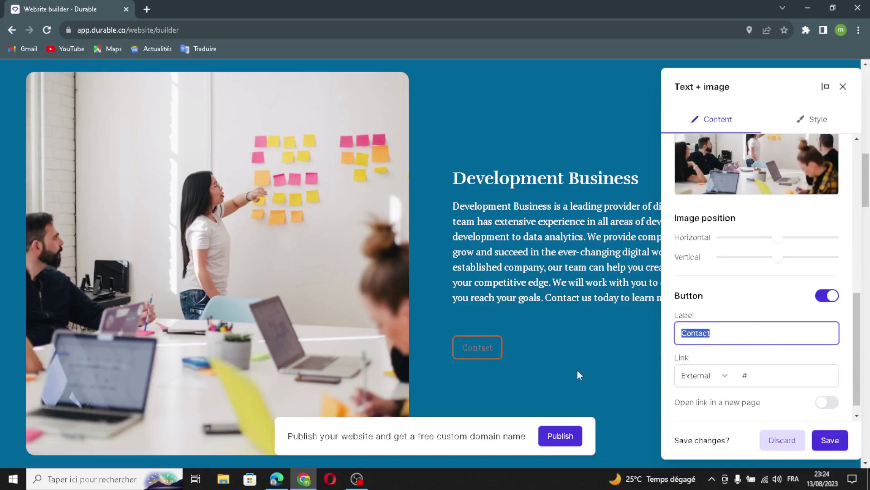
click(776, 370)
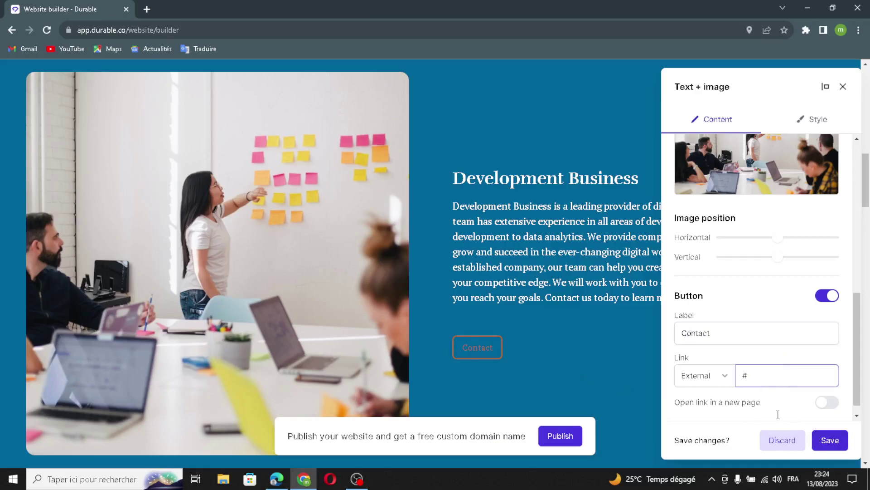
click(823, 441)
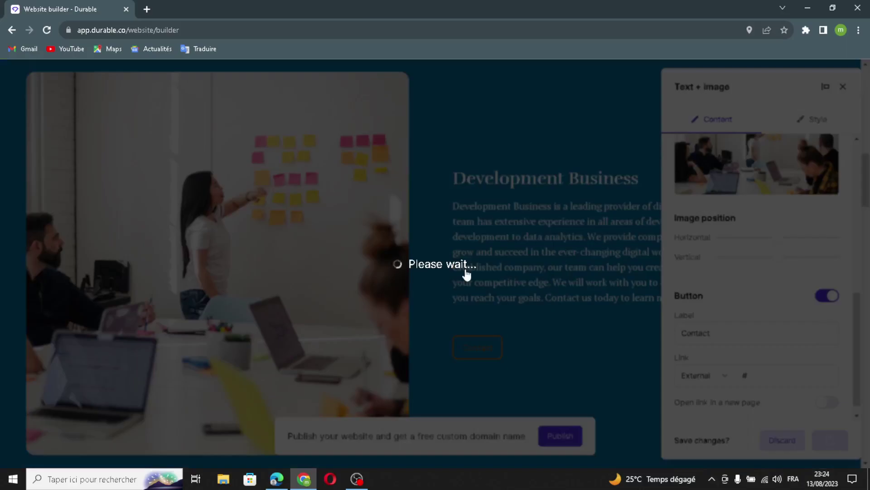
scroll(544, 345, down, 10)
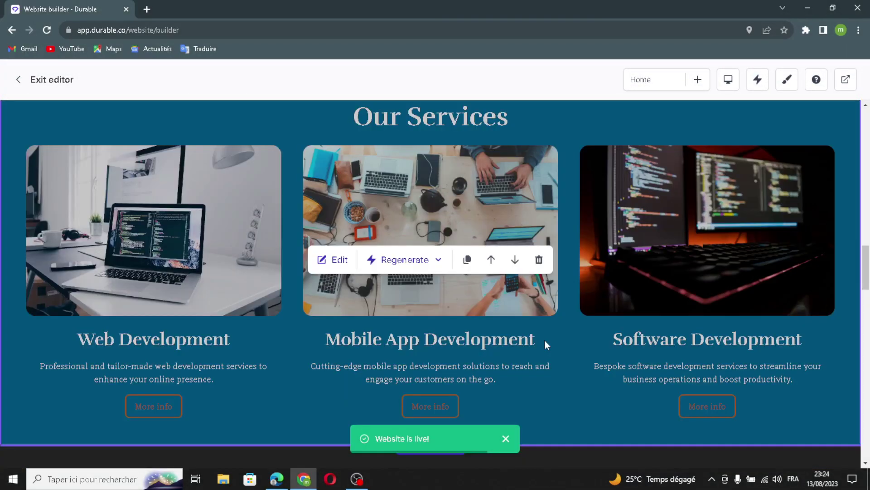
- Edit Our Services and add a new list item, beginning an image upload for it
click(330, 261)
click(742, 184)
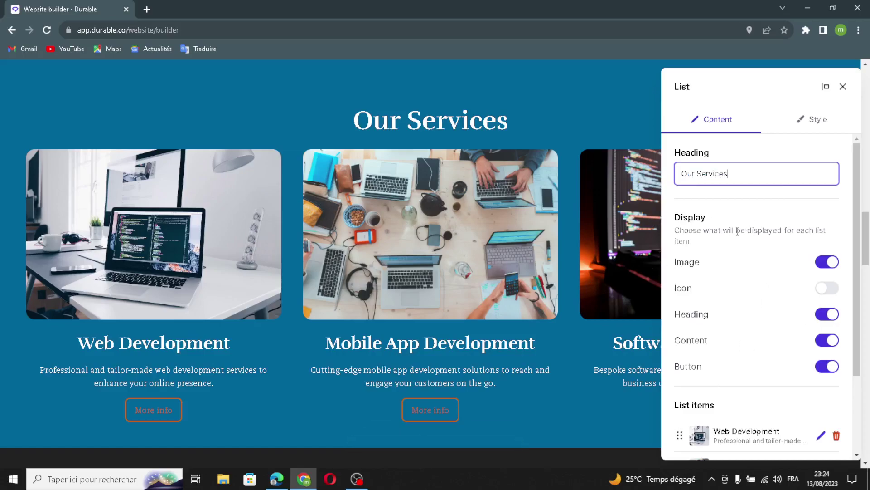
scroll(734, 250, down, 1)
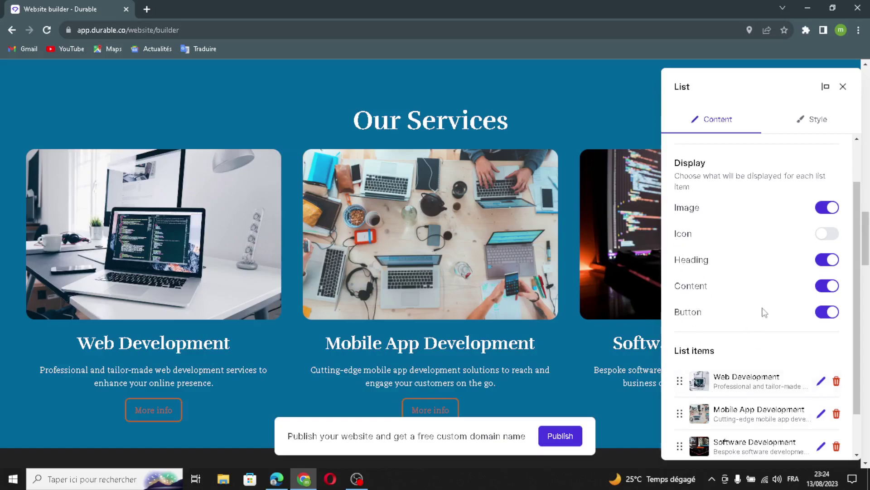
scroll(765, 312, down, 1)
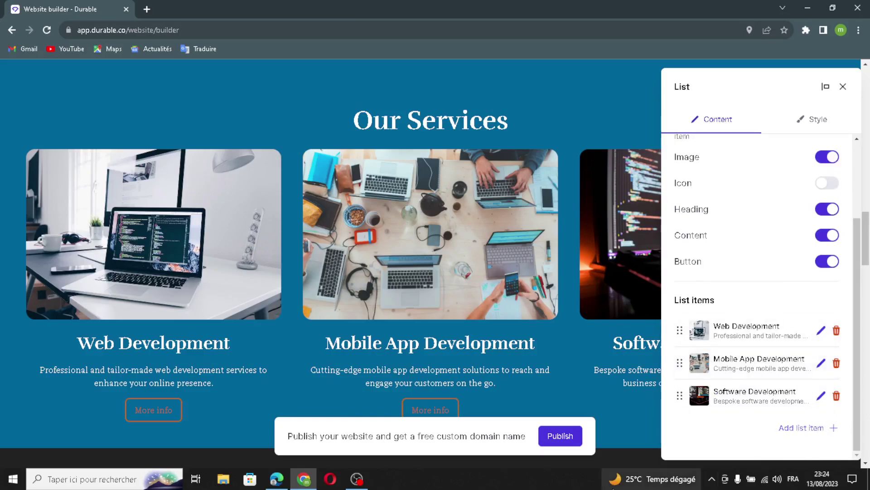
click(796, 433)
click(501, 167)
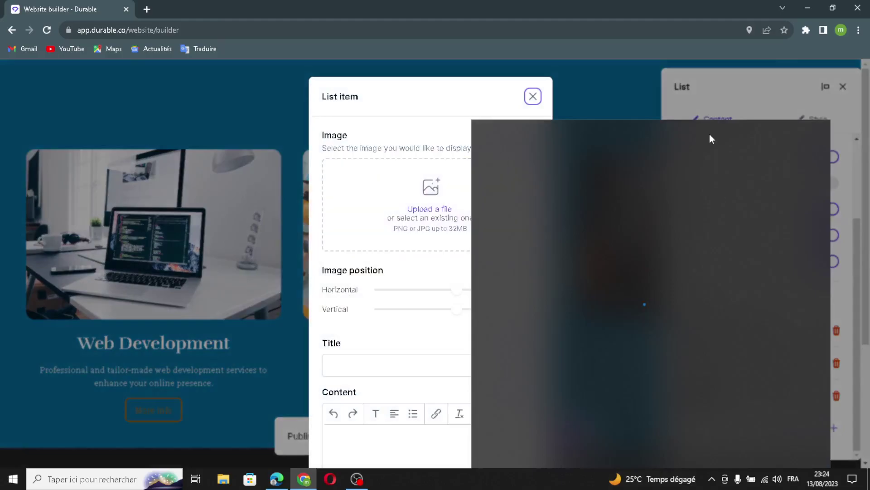
- Cancel the file upload and generate a laptop image for the new service instead
key(Escape)
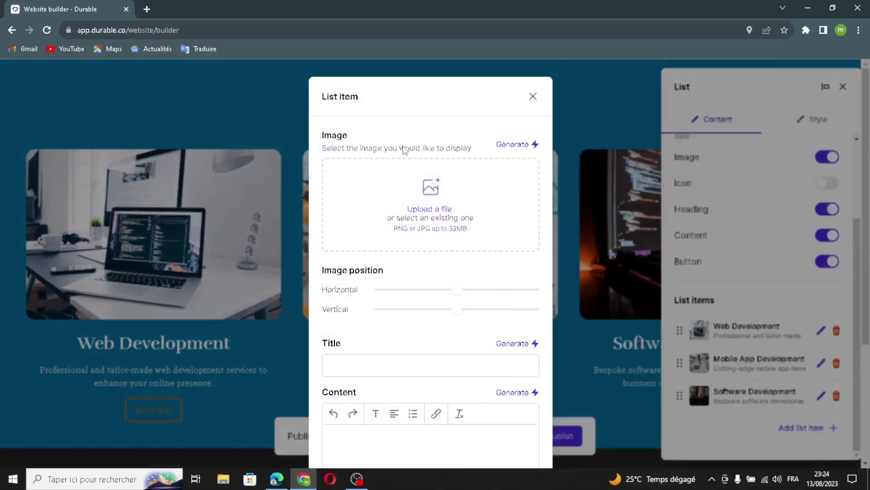
click(513, 145)
scroll(363, 305, down, 1)
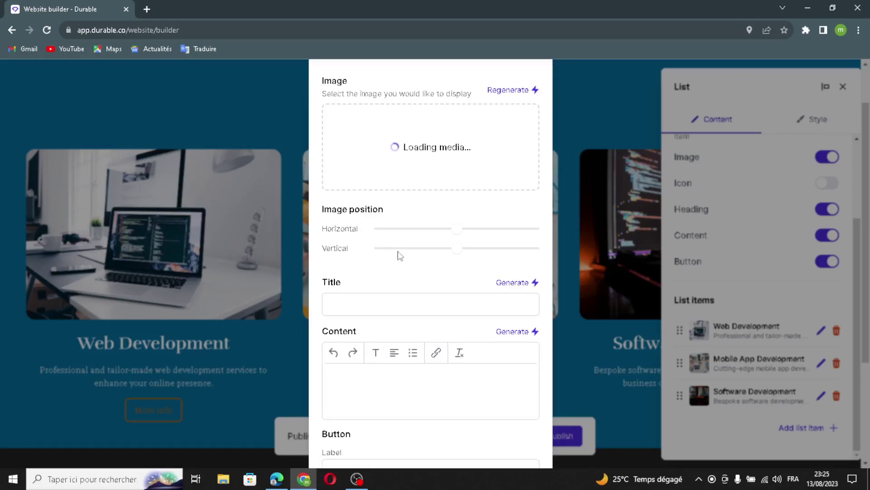
scroll(546, 295, down, 1)
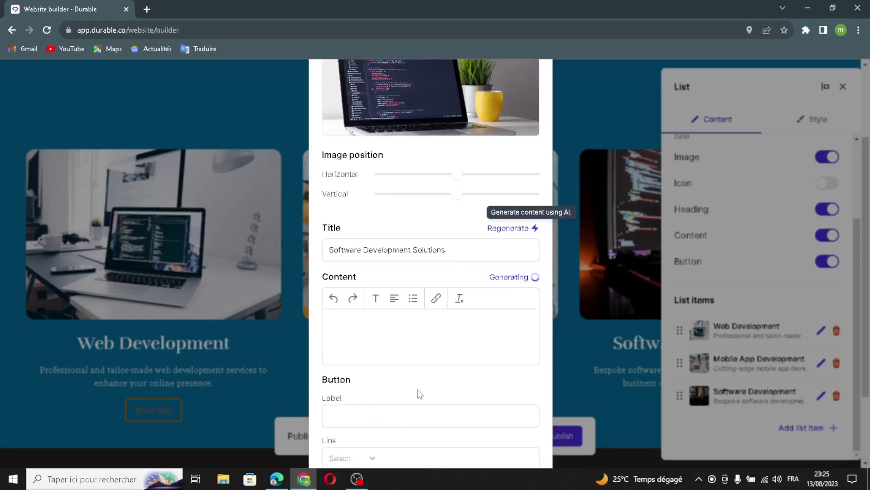
scroll(419, 394, down, 1)
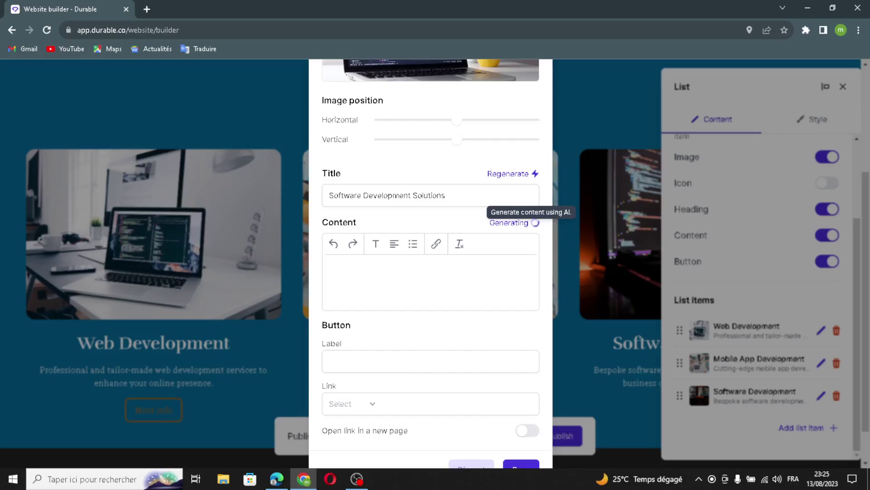
scroll(329, 326, down, 1)
- Set the item's button link, save 'Software Development Solutions', and save the services list
click(363, 370)
scroll(363, 376, down, 1)
click(414, 368)
click(361, 372)
click(519, 427)
scroll(506, 446, down, 4)
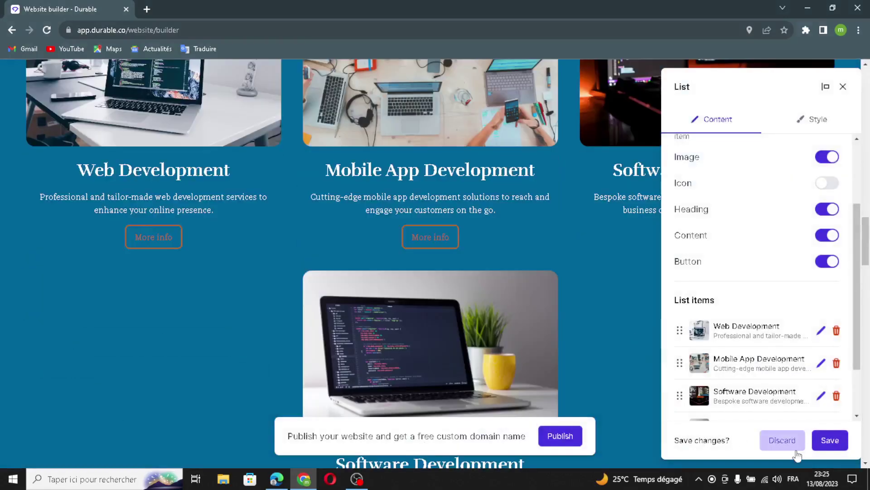
click(816, 441)
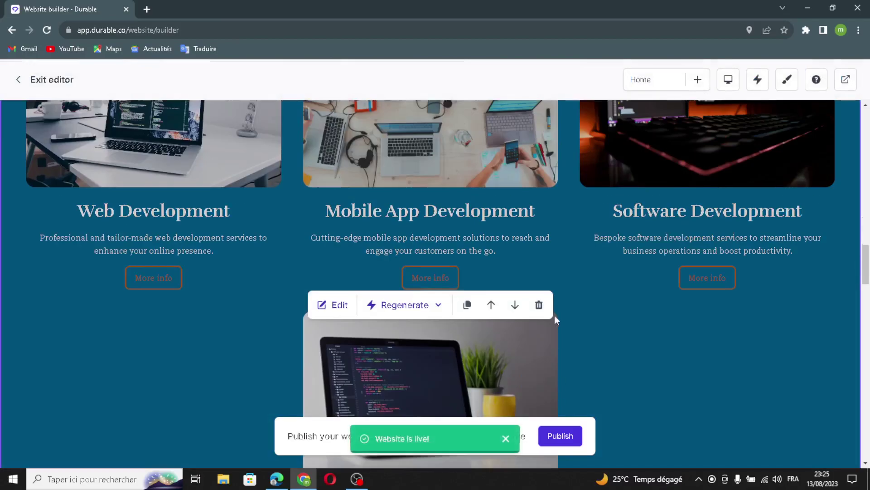
- Try AI-generating a new testimonial quote and author, then close the editors, keeping the original testimonial
scroll(554, 336, down, 8)
scroll(553, 307, down, 4)
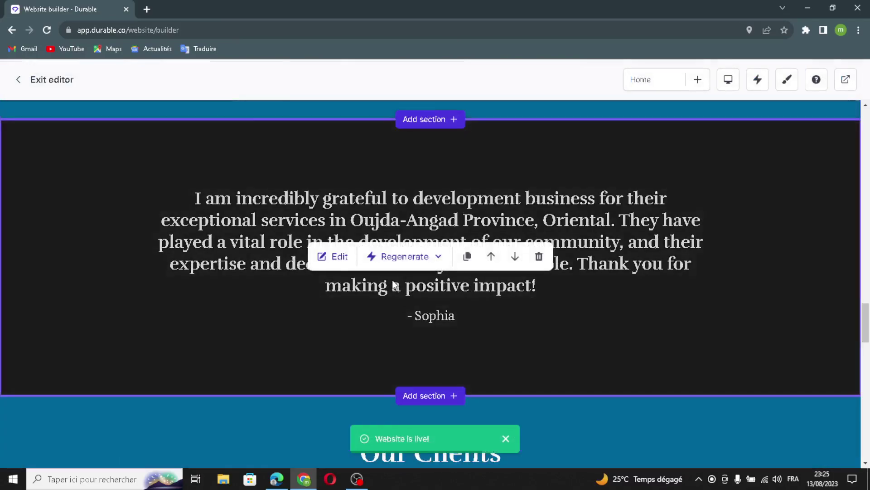
click(334, 255)
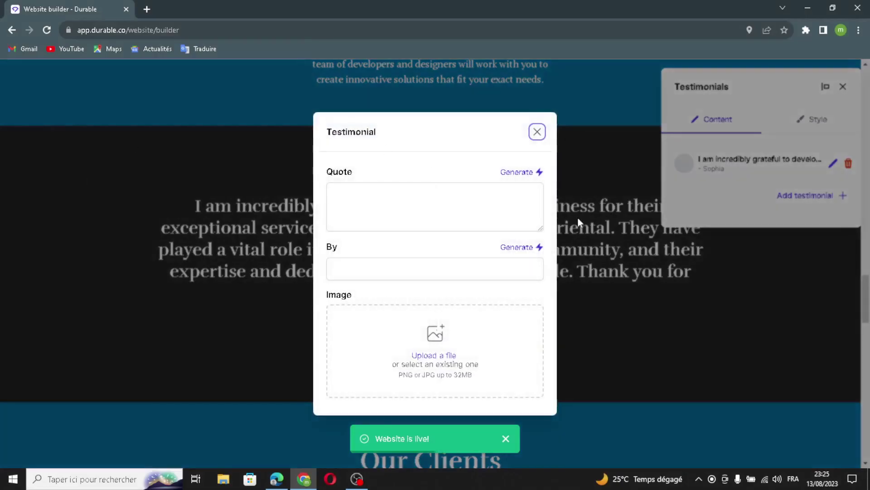
click(518, 172)
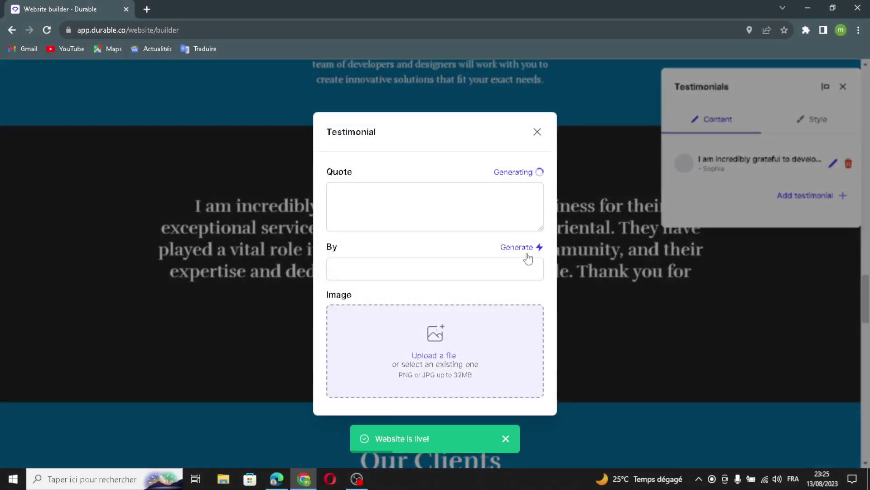
click(517, 226)
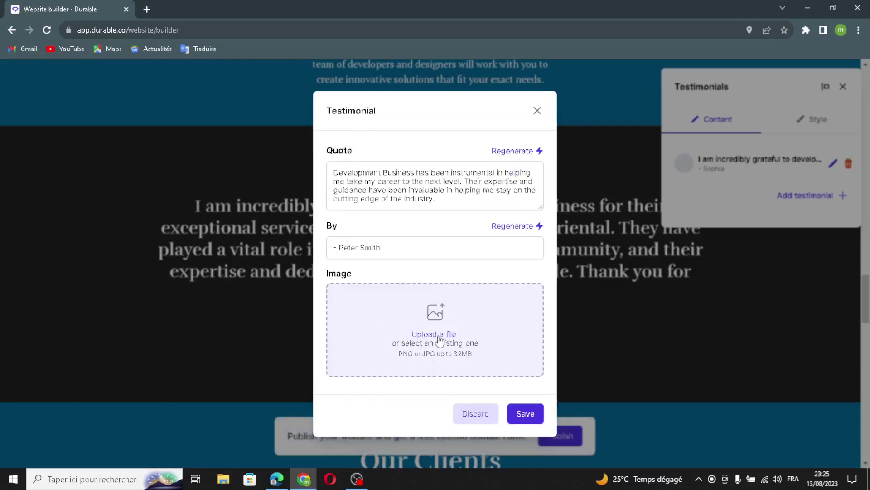
click(538, 111)
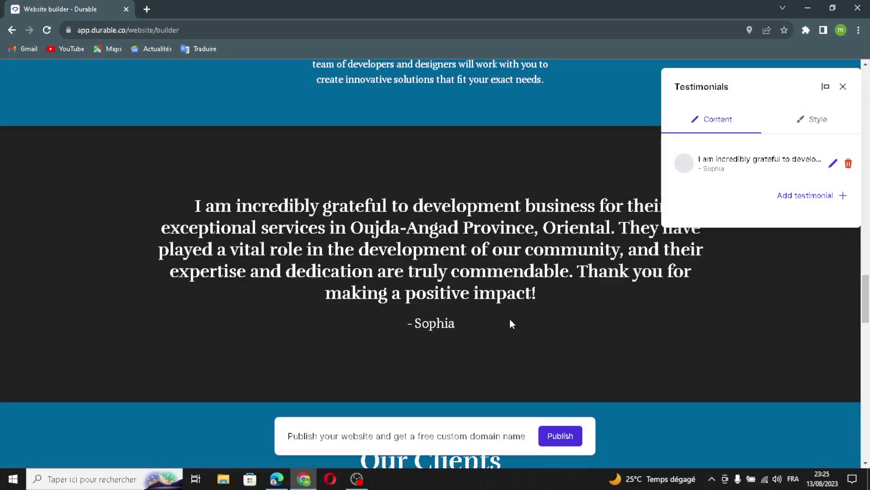
click(844, 90)
- In the Our Clients gallery settings, select the heading, AI-generate images, and start adding another image
scroll(526, 373, down, 5)
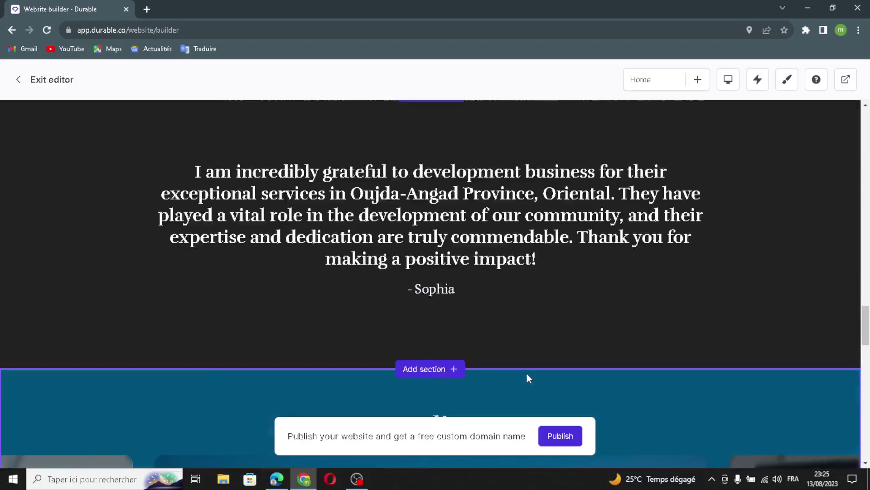
scroll(434, 301, down, 1)
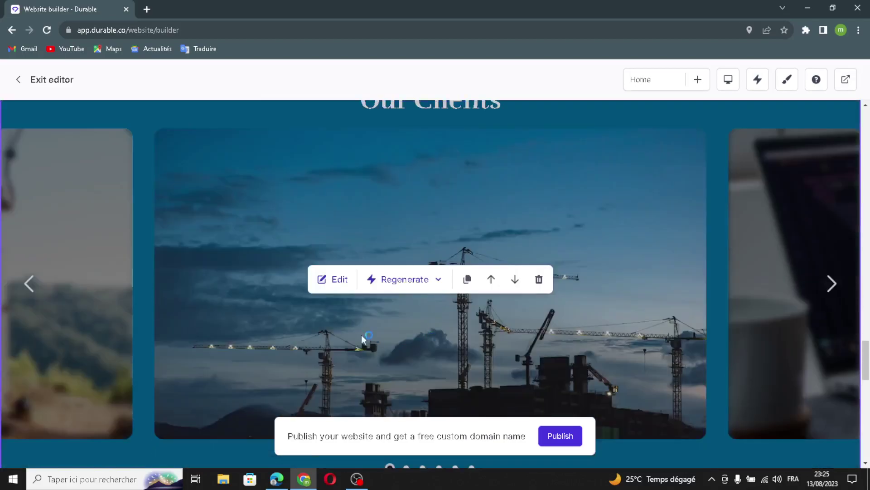
click(333, 279)
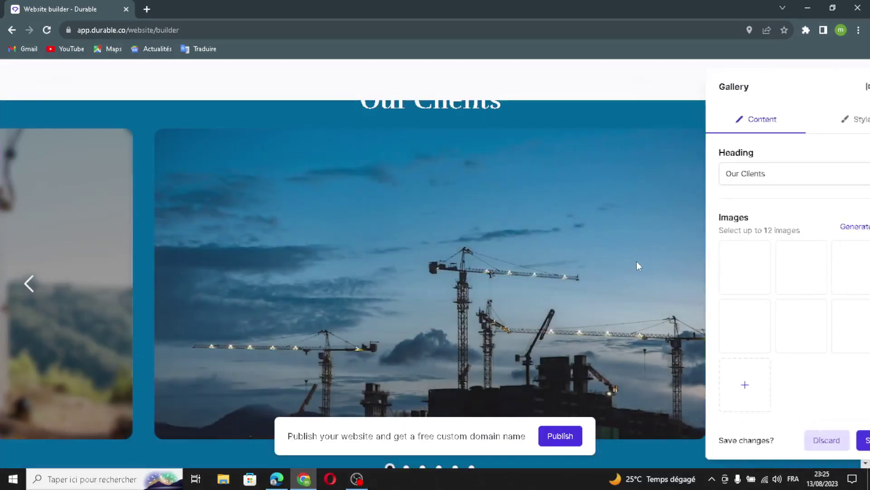
click(772, 177)
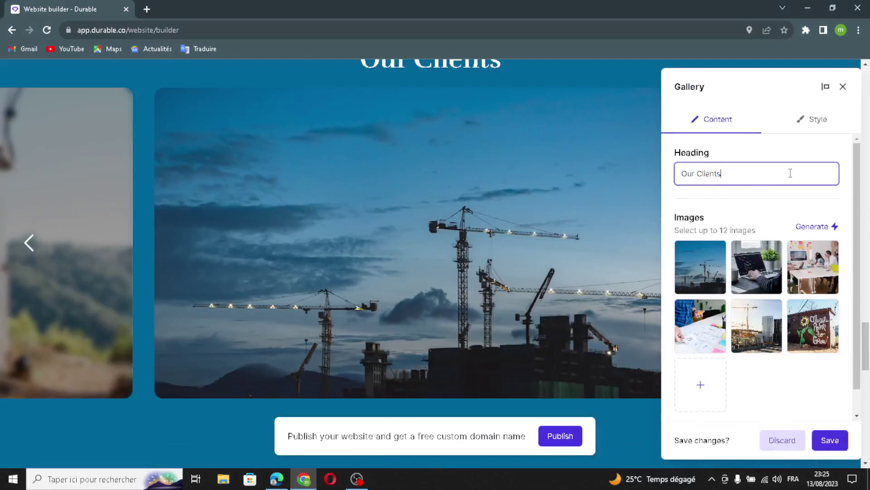
key(ctrl+a)
scroll(772, 206, down, 1)
click(802, 202)
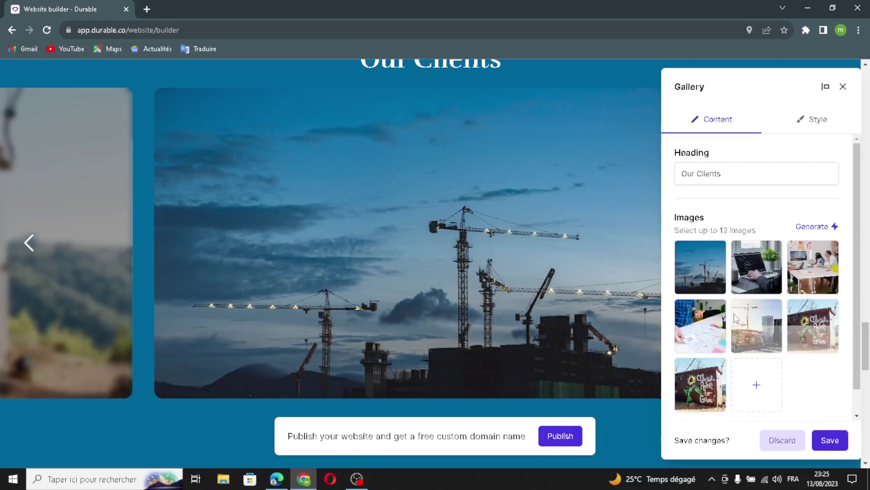
click(756, 385)
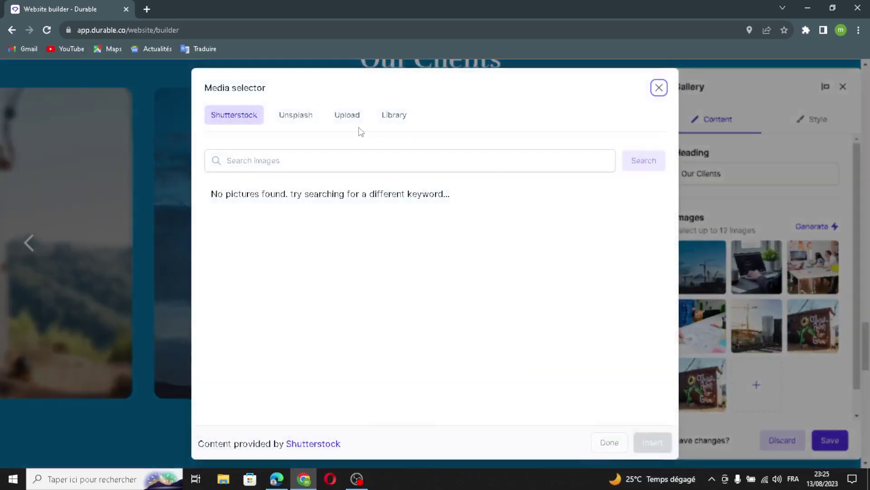
- Insert an Unsplash 'development' photo of code on a dark screen into the gallery and save
click(348, 117)
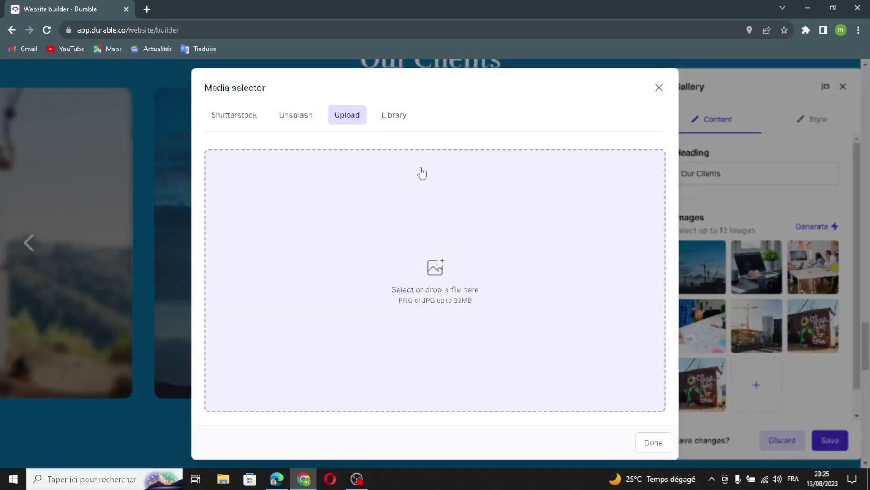
click(392, 113)
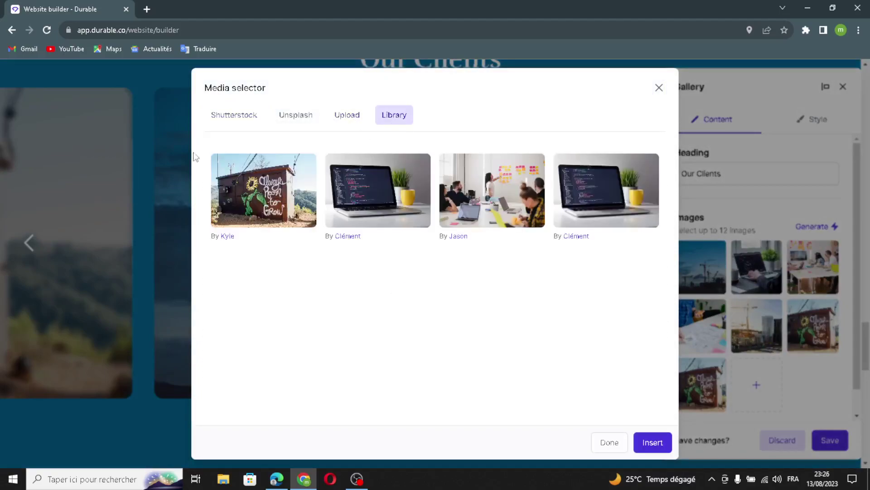
click(225, 125)
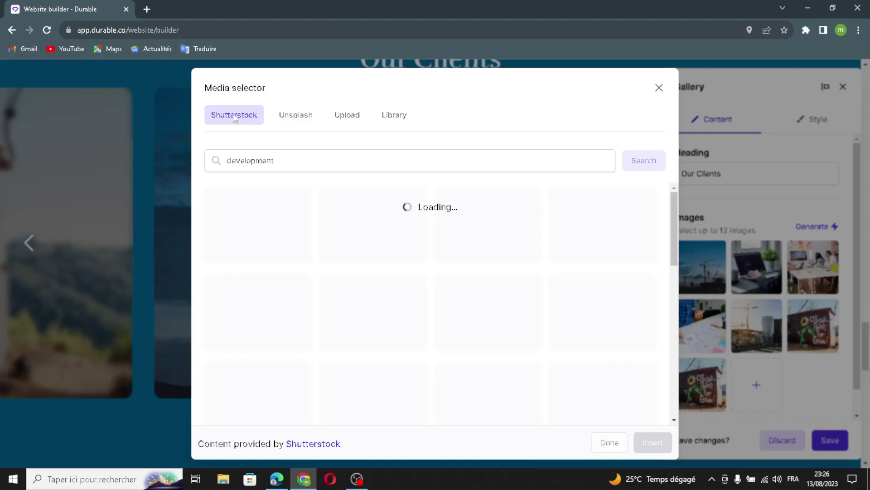
click(296, 115)
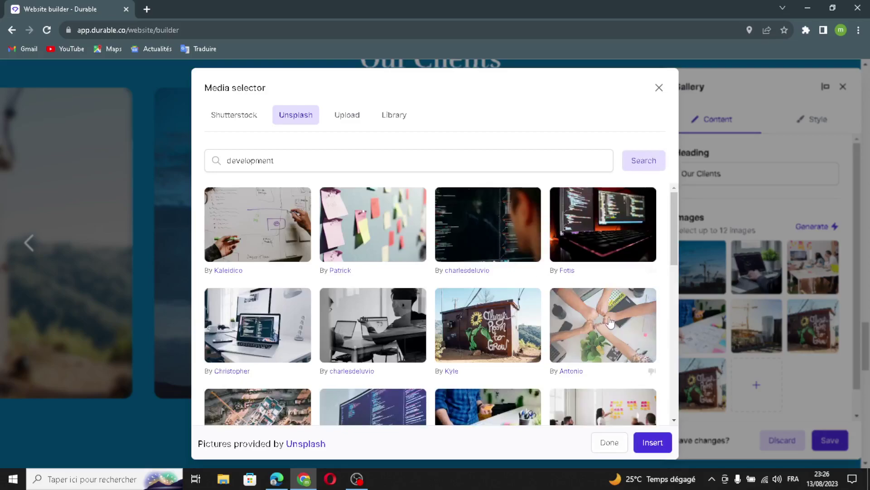
click(653, 446)
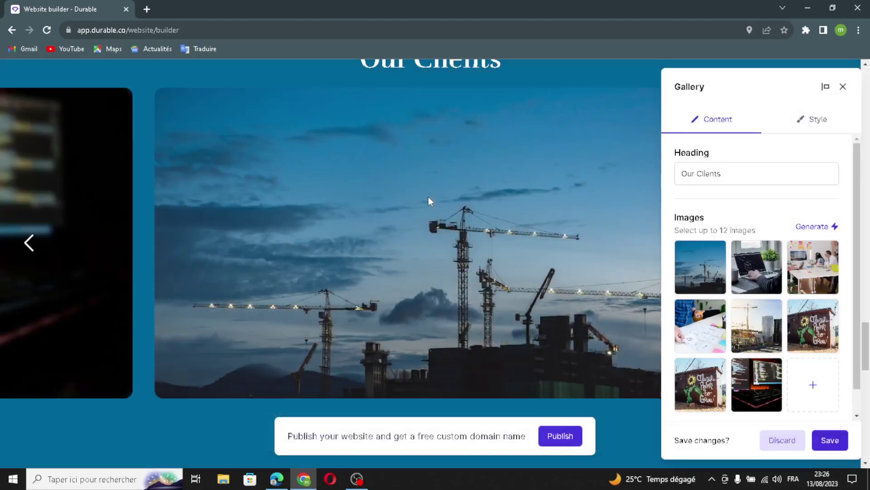
click(841, 447)
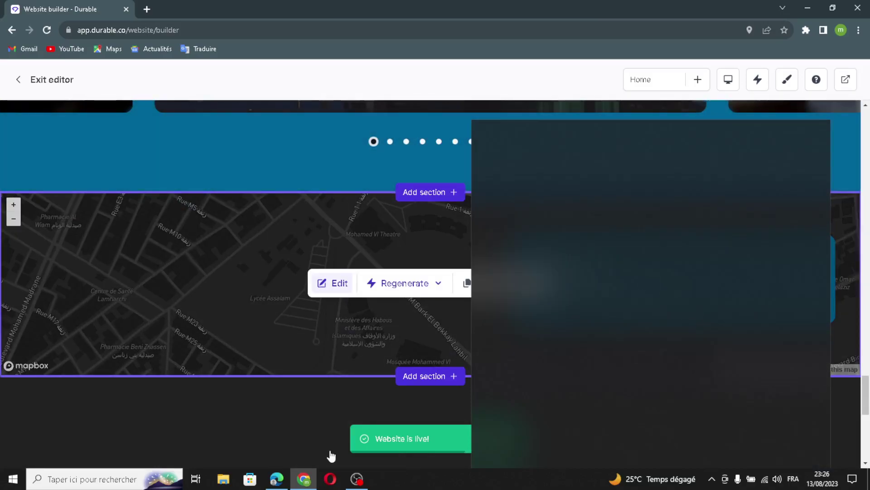
- Open the Location section settings and review its heading and business address fields
click(339, 281)
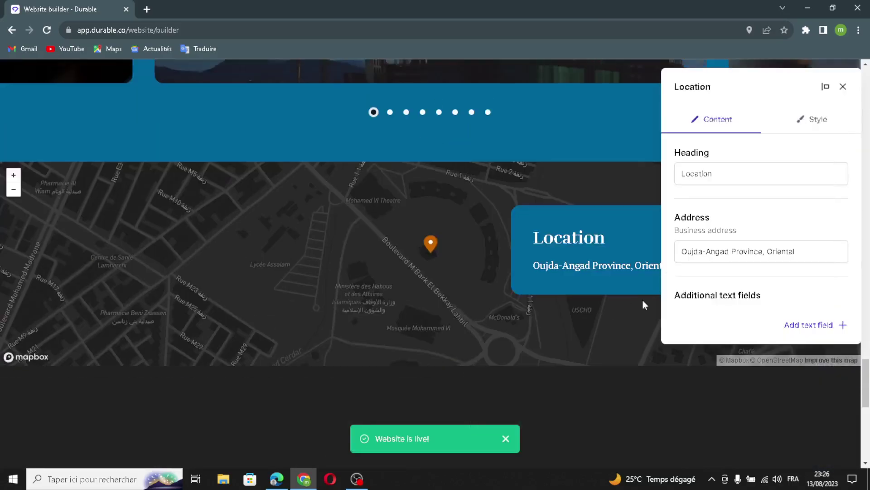
click(759, 180)
double_click(759, 180)
click(816, 258)
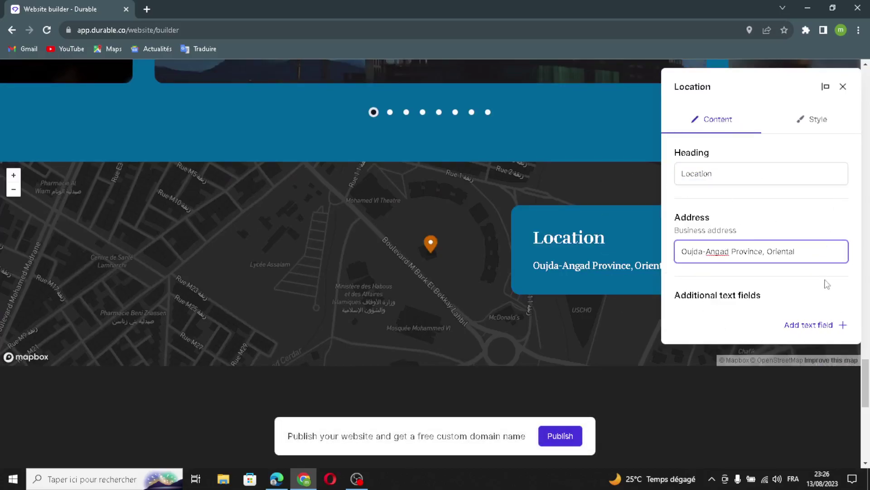
- Open an extra text field for the location, close it unused, and close the Location panel
click(822, 328)
click(393, 252)
click(394, 290)
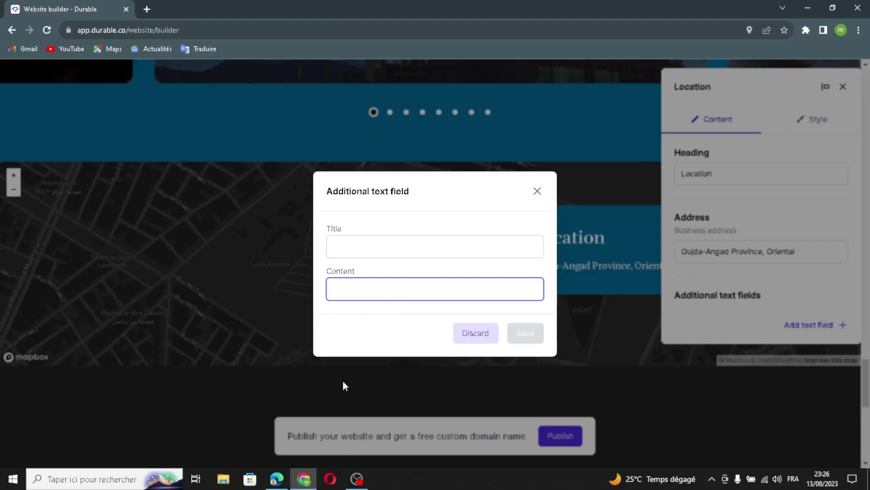
click(535, 191)
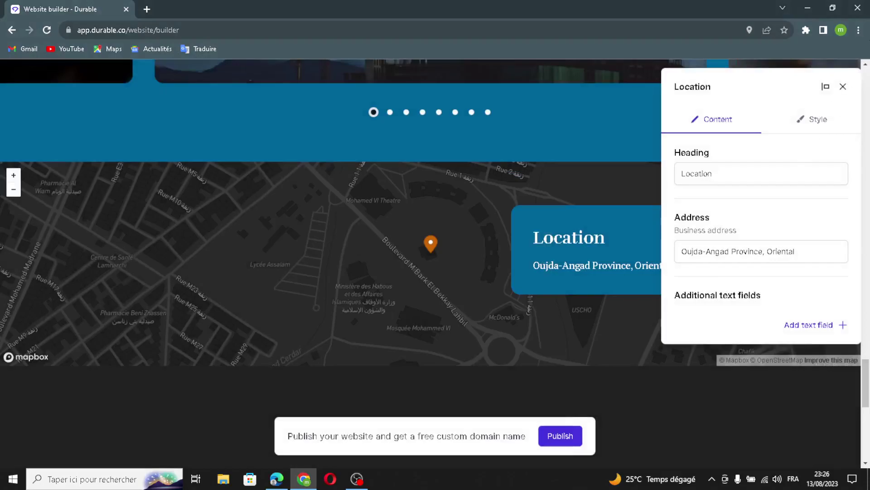
click(842, 86)
- Open the Contact Us Now form settings and look at the custom fields manager without changes
scroll(590, 330, down, 5)
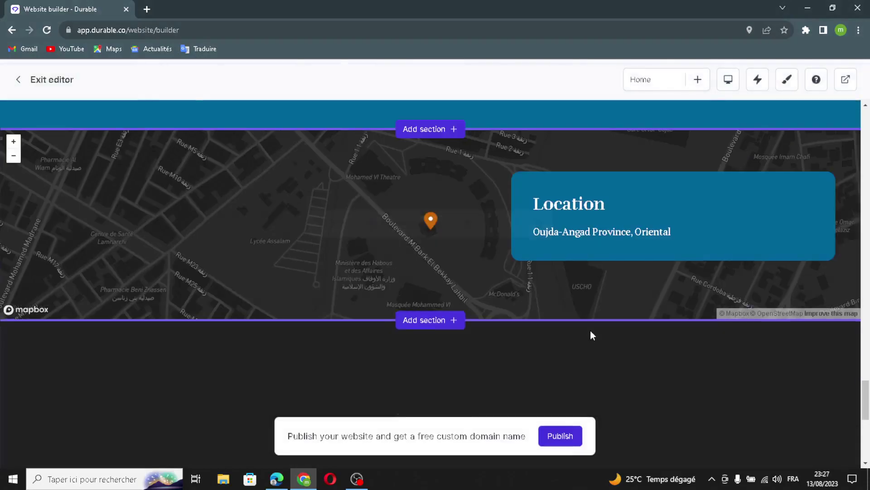
scroll(588, 330, down, 1)
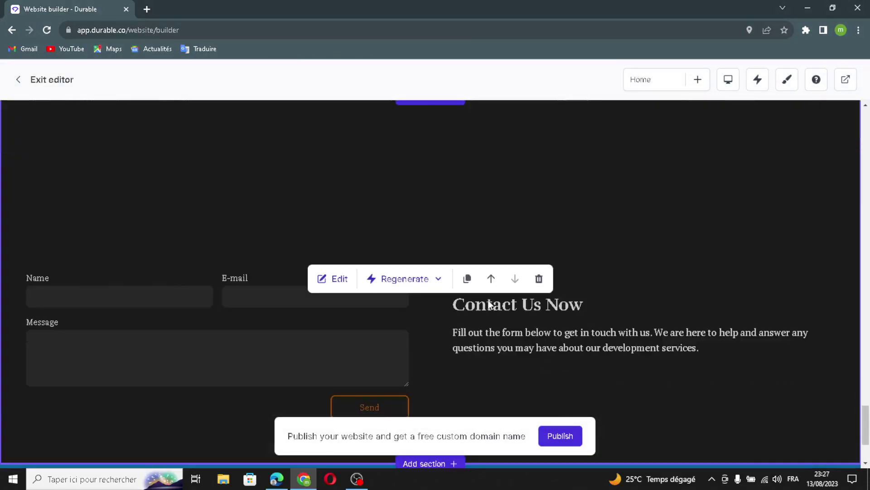
click(341, 287)
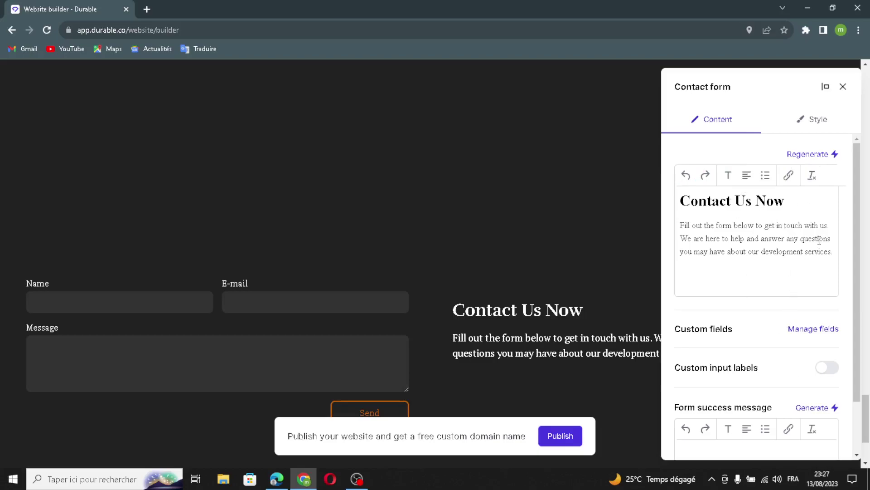
click(805, 331)
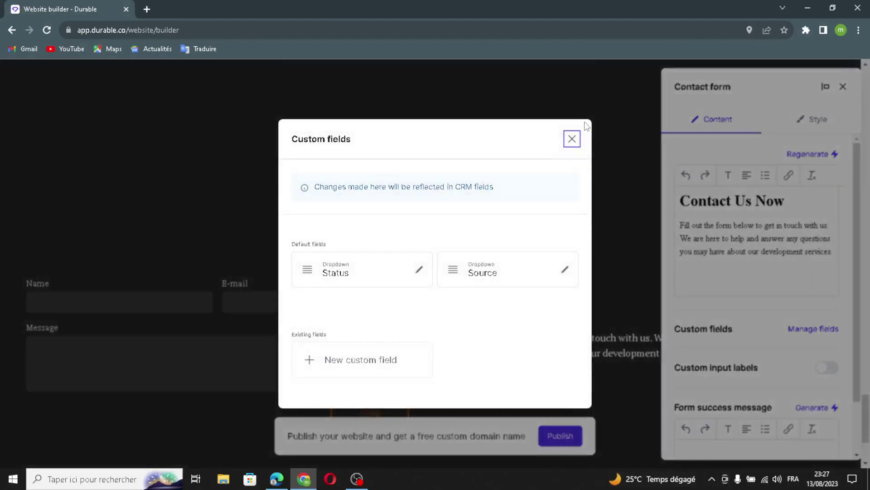
click(572, 138)
- Enable custom input labels, AI-generate the 'Thank You for Contacting Development Business' success message, and save
scroll(793, 359, down, 1)
click(826, 305)
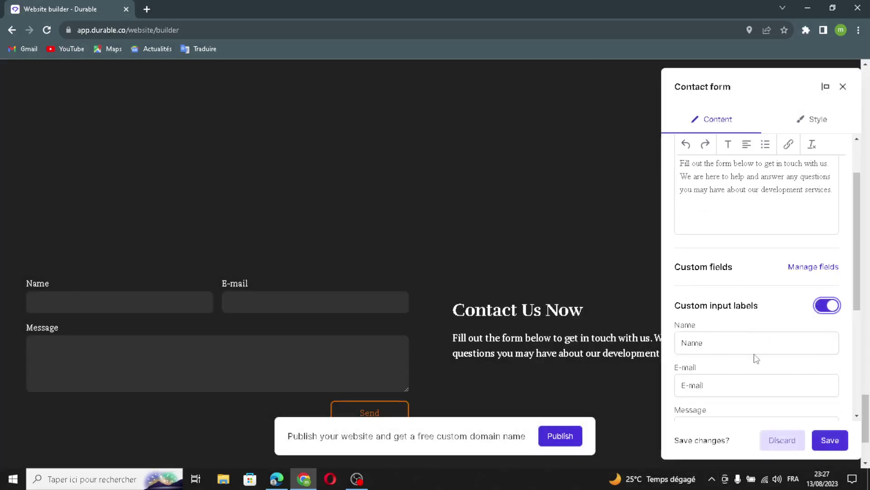
scroll(743, 299, down, 2)
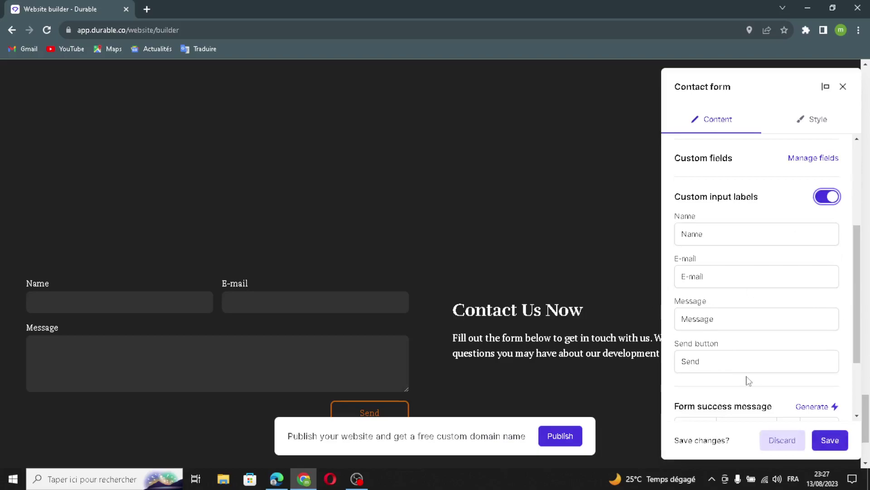
scroll(749, 380, down, 1)
click(810, 352)
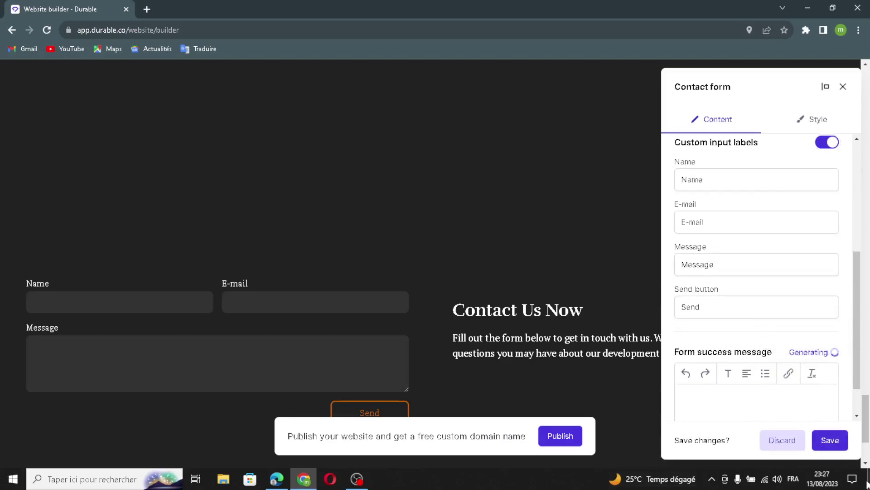
click(839, 441)
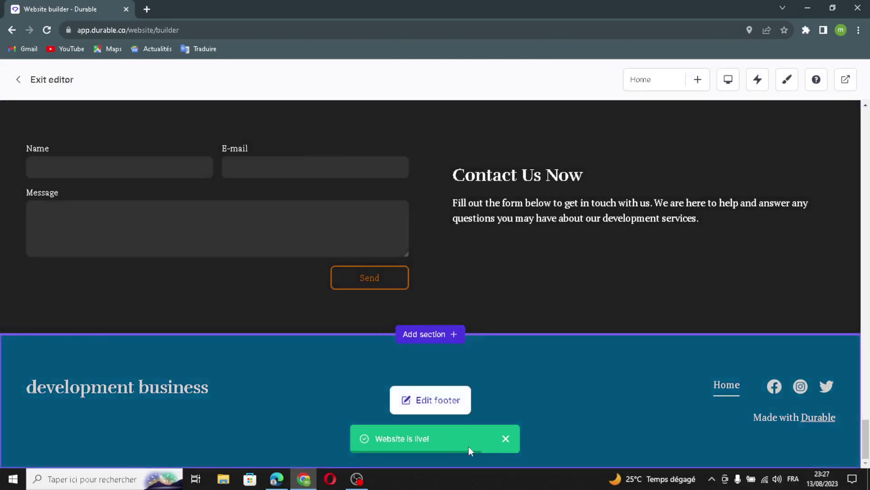
- In the footer settings, review the business name, logo and details fields, and add a footer button
click(431, 402)
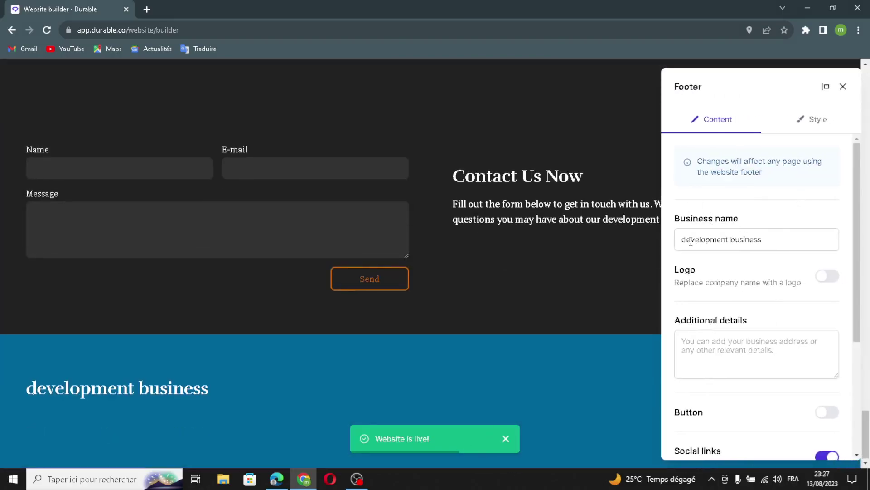
drag(824, 255, 704, 239)
click(783, 232)
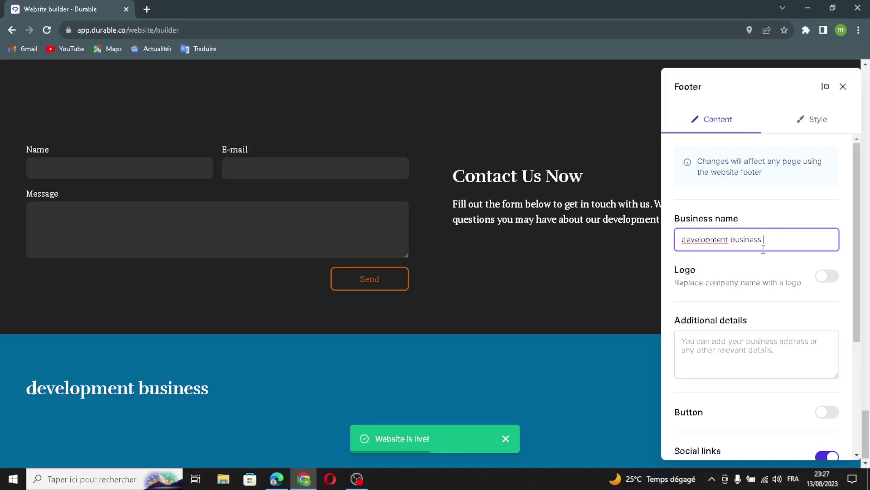
click(827, 276)
scroll(740, 303, down, 5)
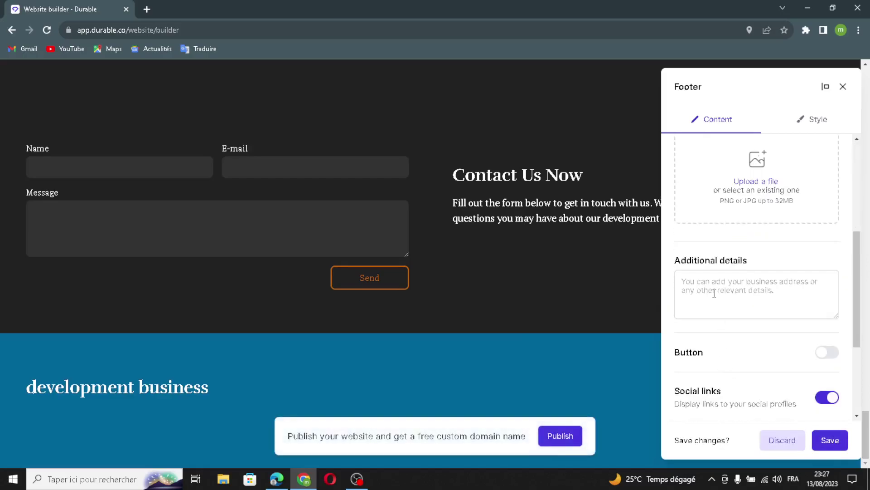
click(682, 274)
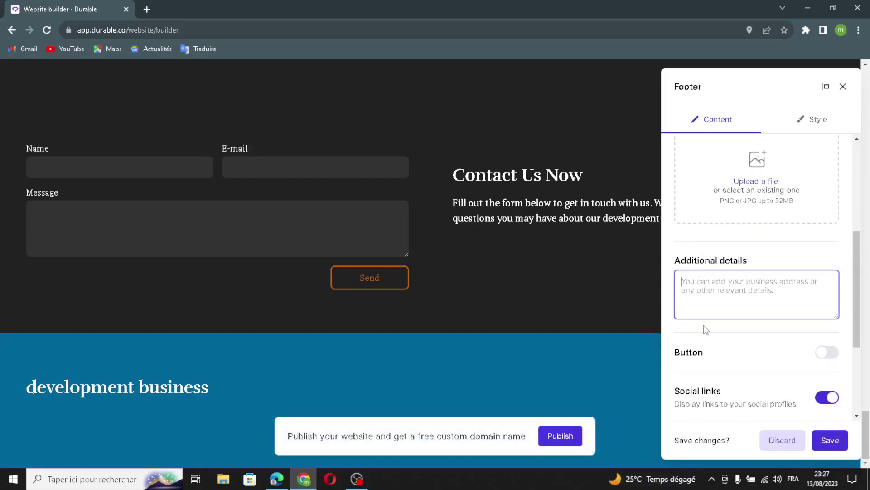
scroll(713, 300, down, 2)
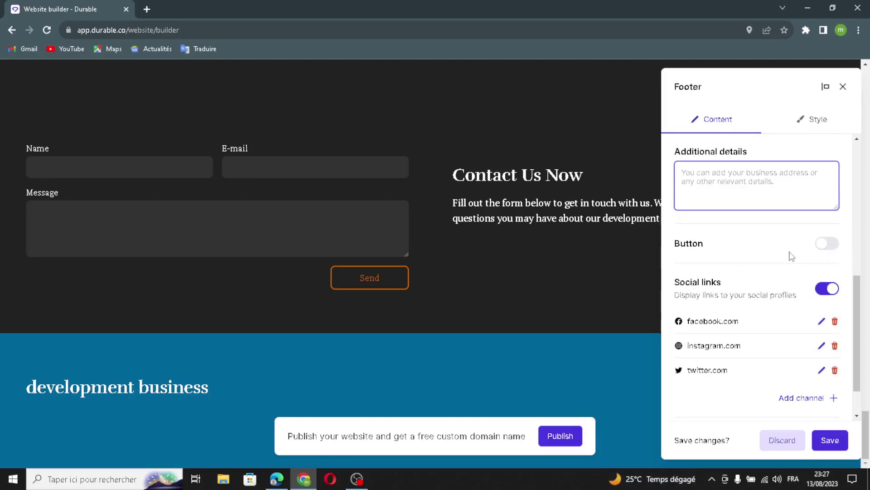
click(825, 244)
double_click(686, 277)
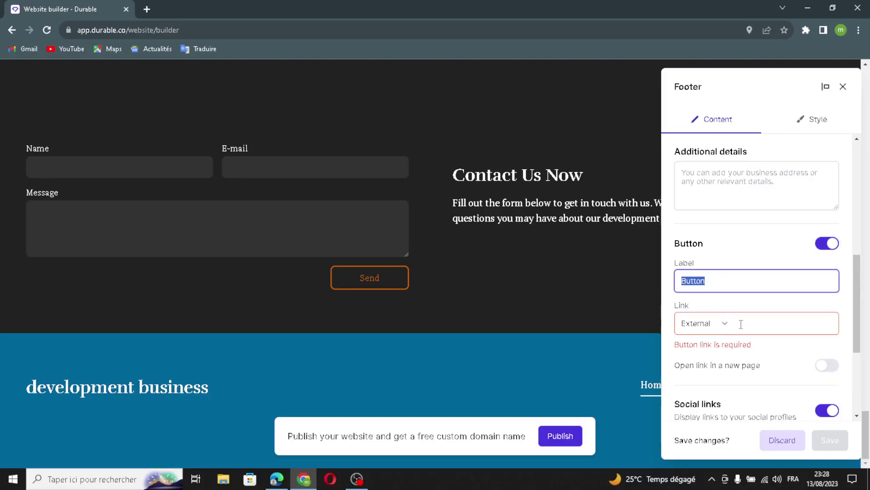
scroll(743, 364, down, 3)
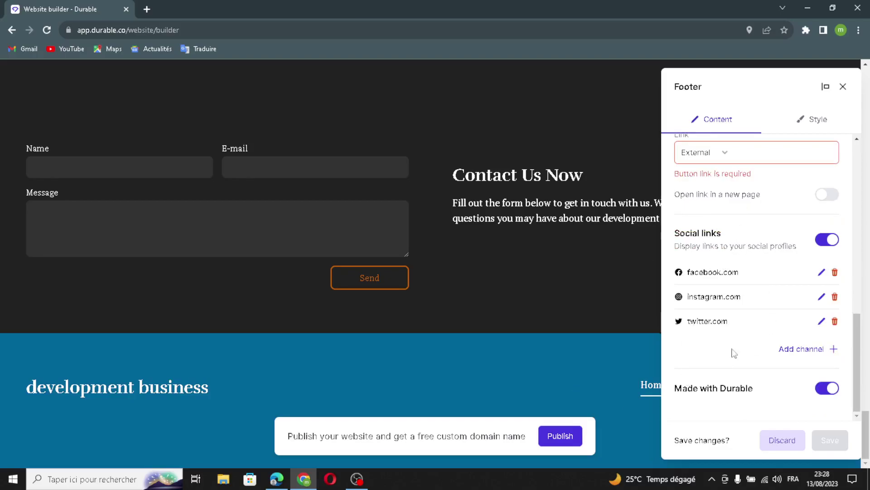
- Cancel adding a social channel, keeping Facebook, Instagram and Twitter, then apply the footer changes
click(810, 349)
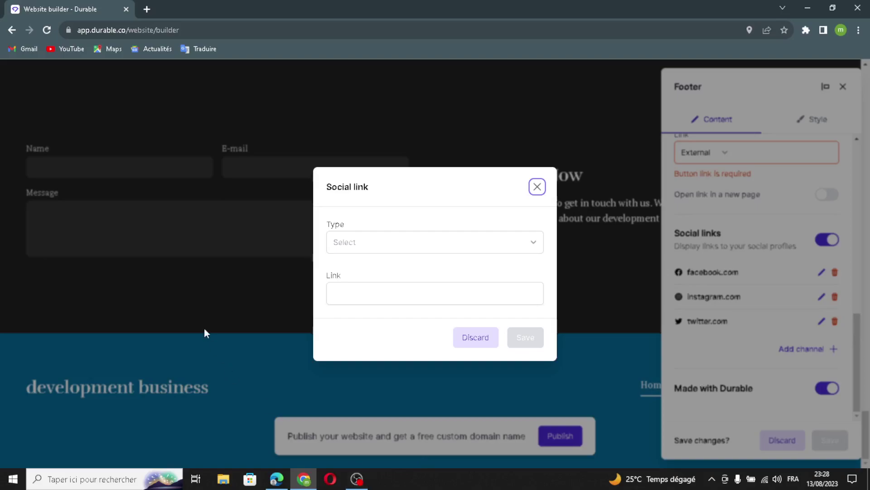
click(423, 237)
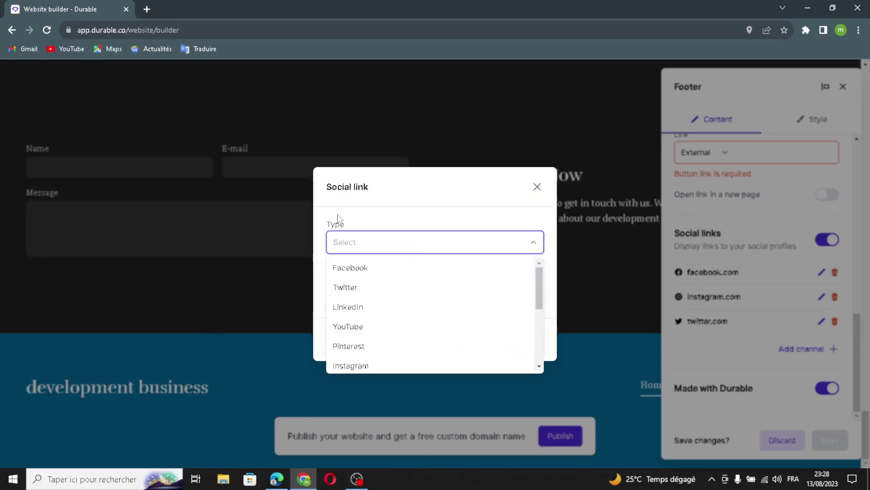
click(385, 240)
click(422, 284)
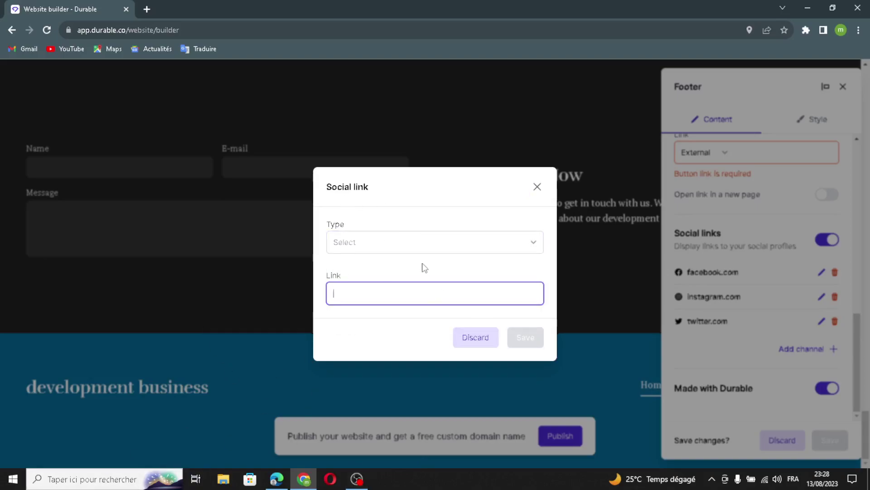
click(538, 186)
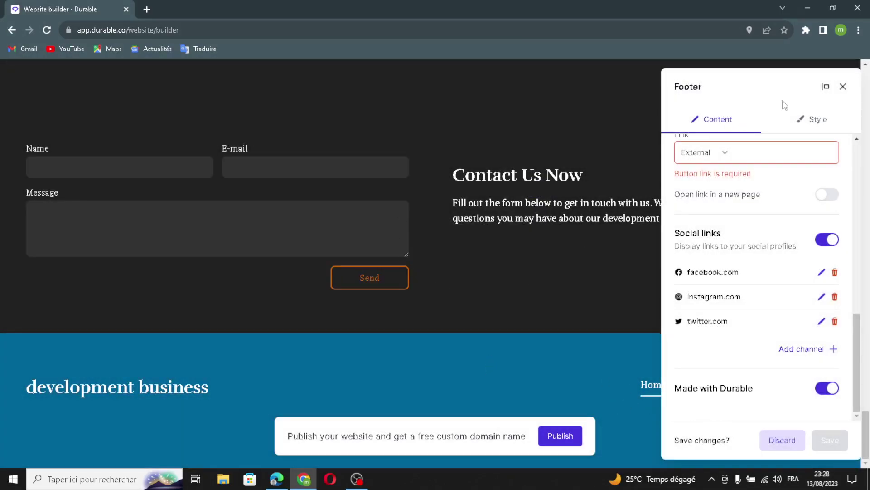
click(842, 87)
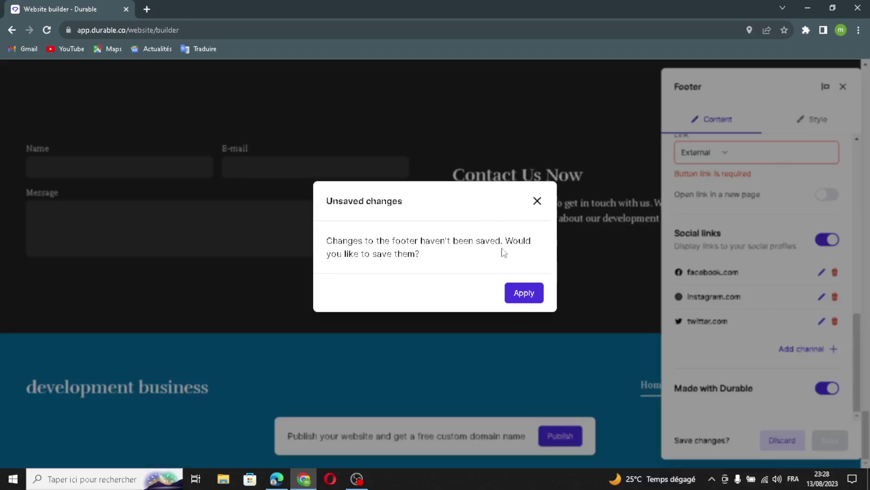
click(527, 294)
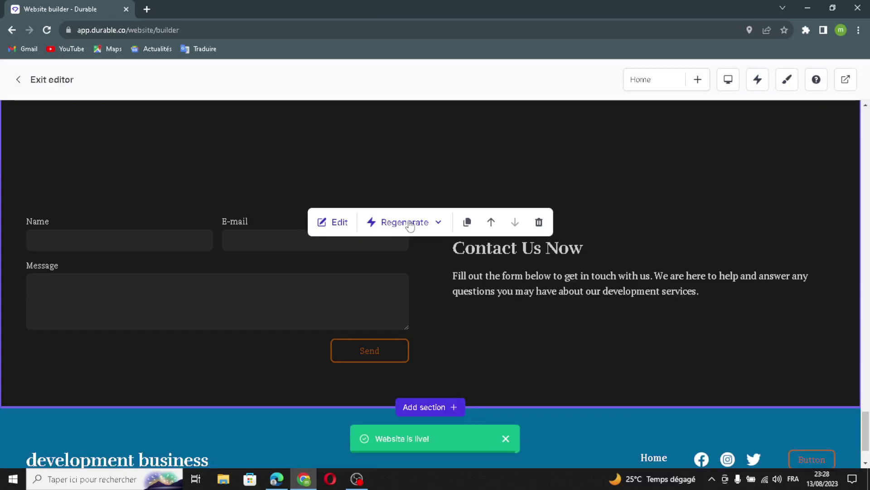
- Regenerate the contact section's content
click(410, 225)
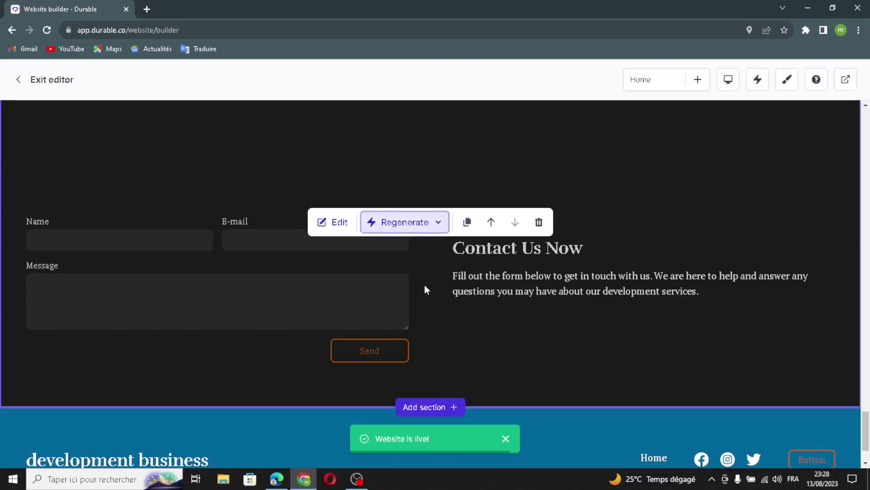
click(419, 253)
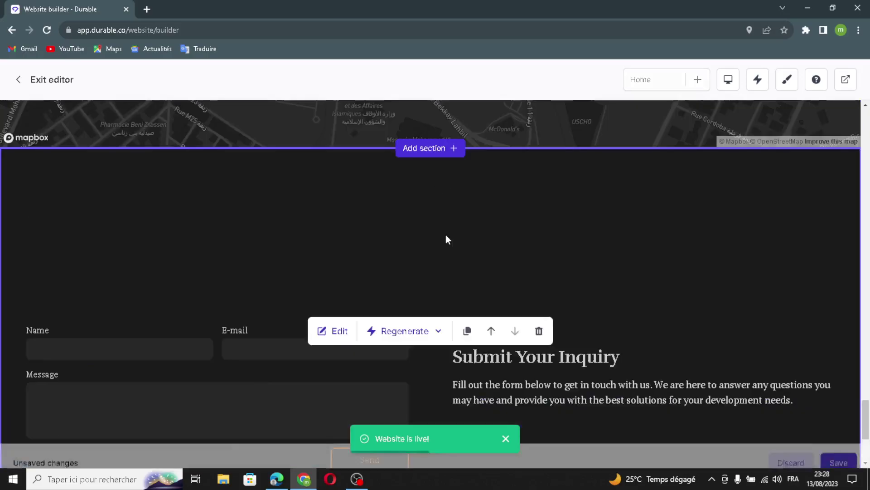
scroll(445, 235, up, 5)
- Regenerate the Location section's style, then regenerate the entire Location section
click(404, 273)
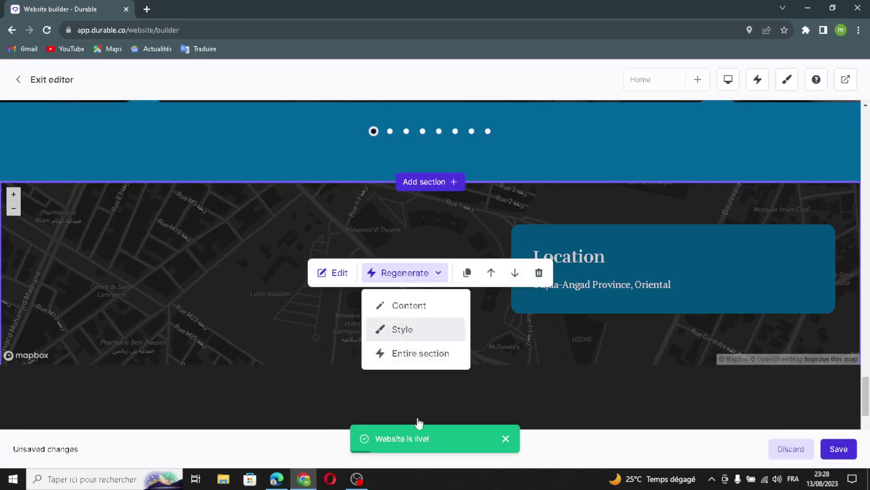
click(389, 338)
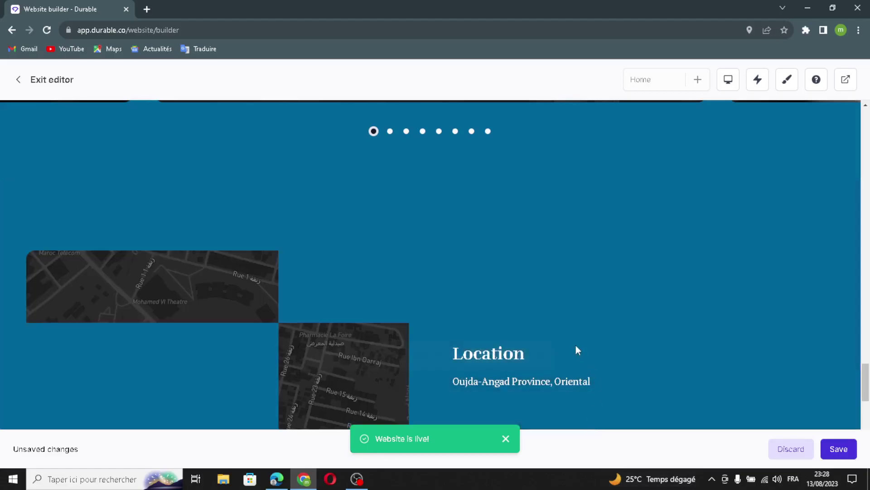
scroll(406, 344, down, 2)
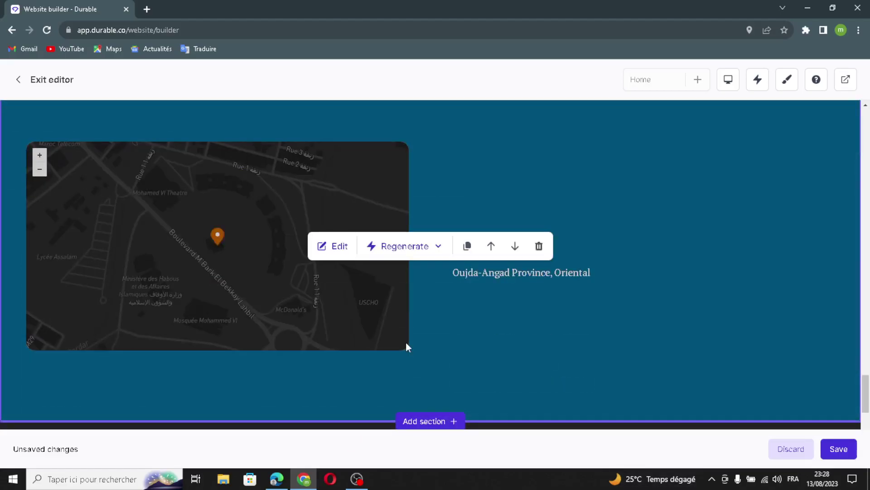
click(422, 252)
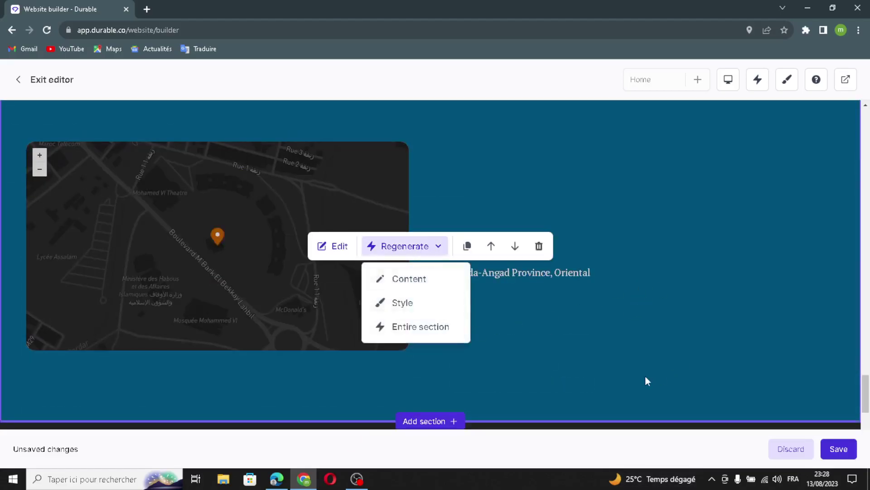
click(435, 334)
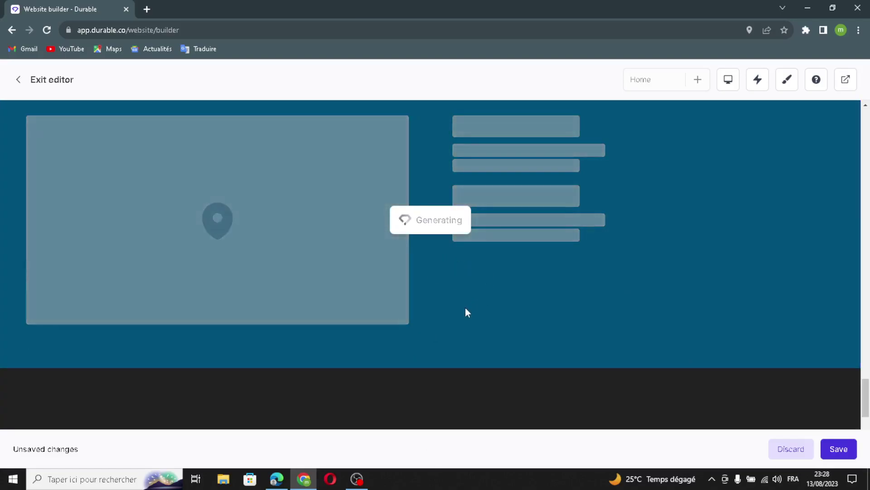
scroll(469, 313, down, 1)
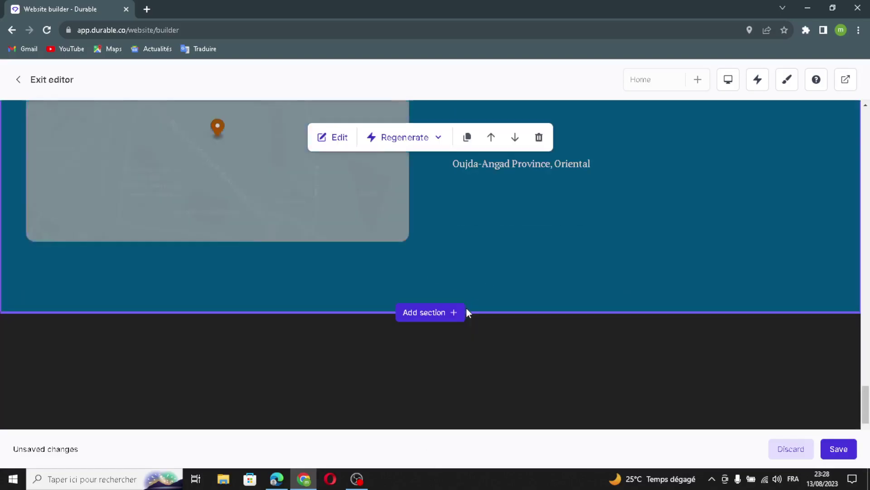
scroll(466, 306, up, 2)
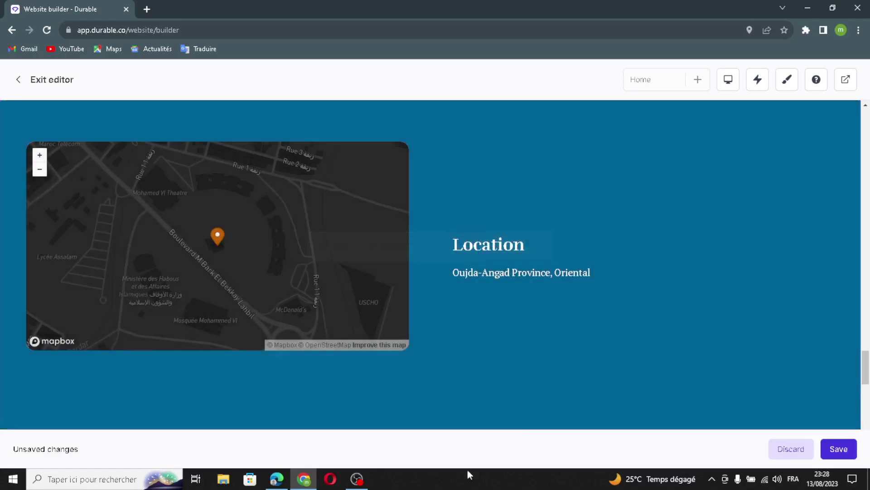
scroll(486, 262, up, 2)
scroll(476, 193, down, 1)
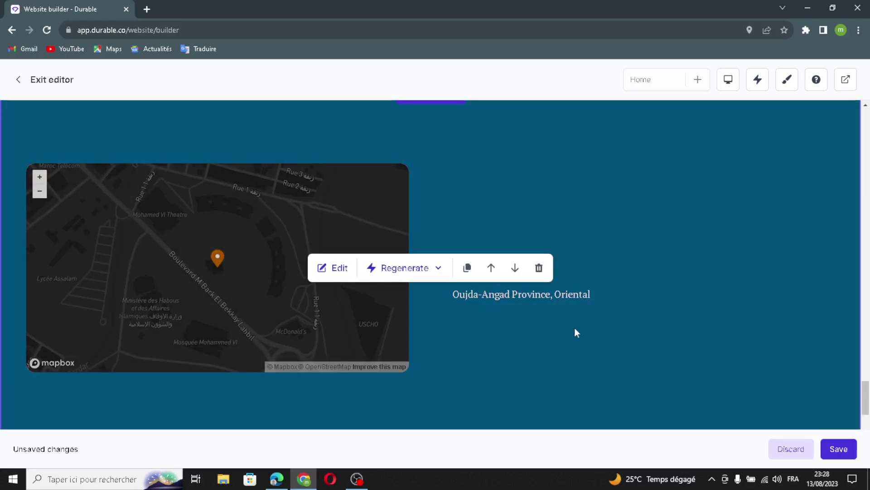
- Delete the extra block, then move the Location section up and back down
click(534, 269)
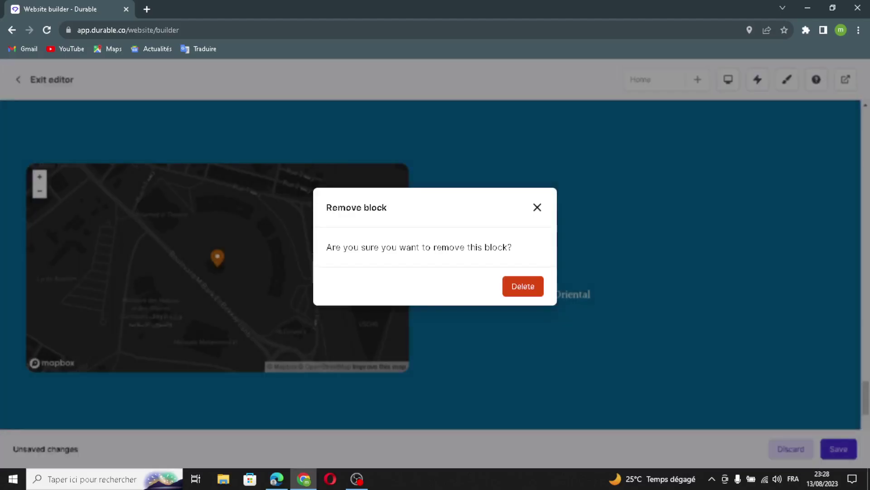
click(538, 289)
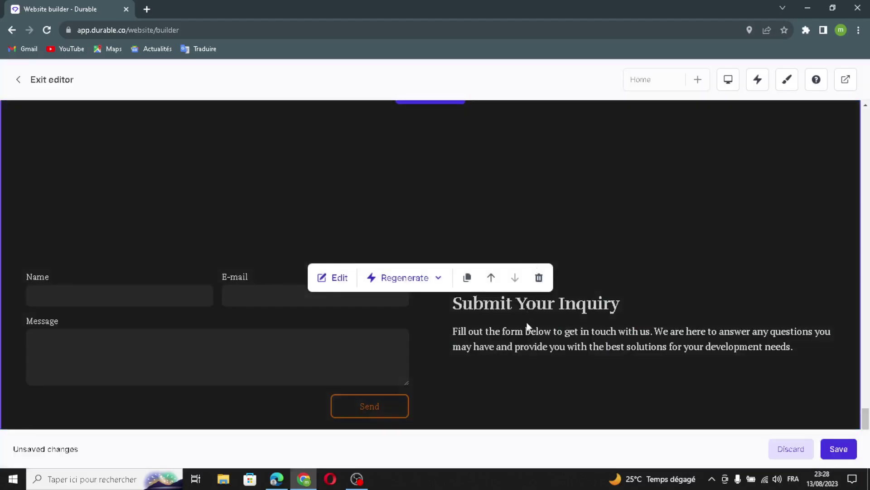
scroll(521, 266, up, 2)
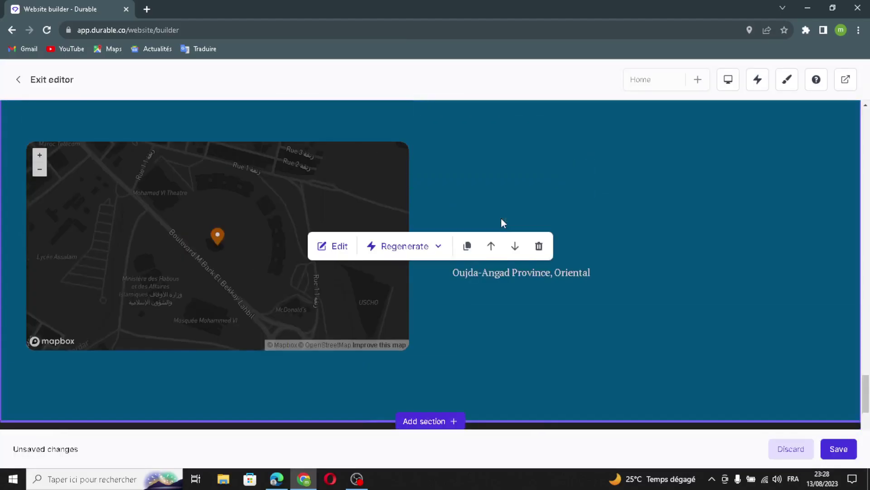
click(489, 246)
click(515, 345)
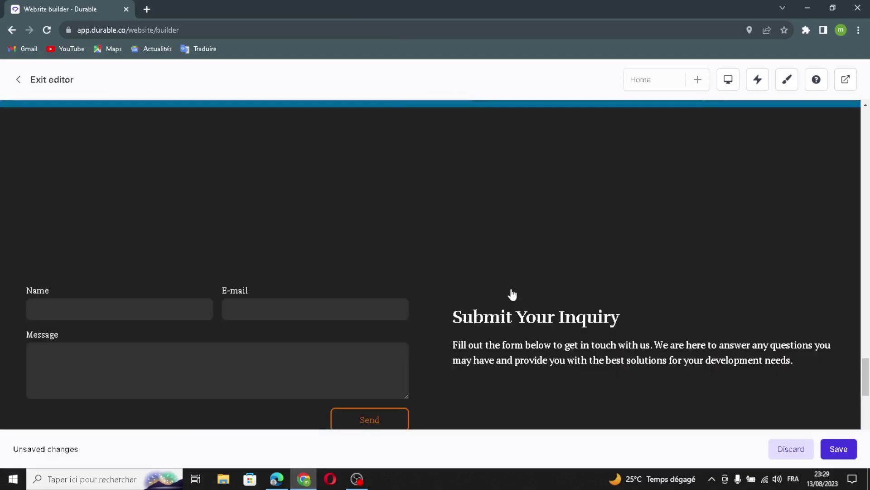
- Save all changes to the website
scroll(513, 292, down, 1)
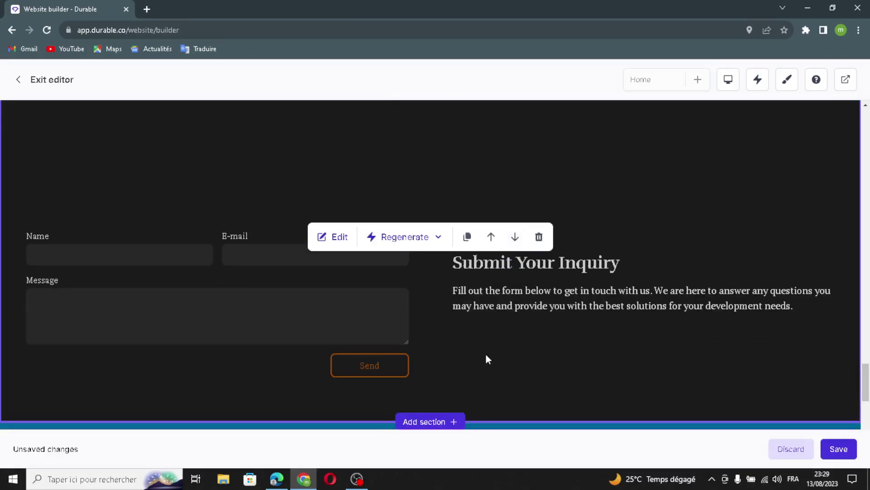
scroll(485, 355, down, 1)
scroll(487, 359, down, 4)
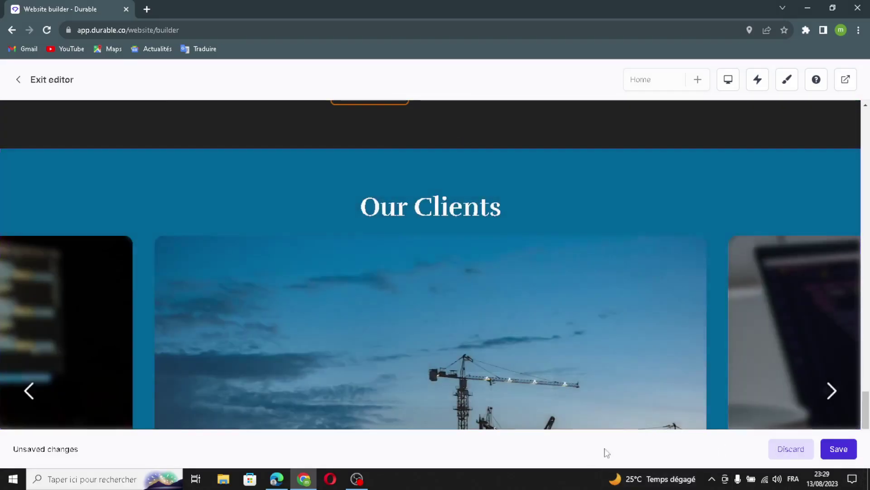
click(830, 449)
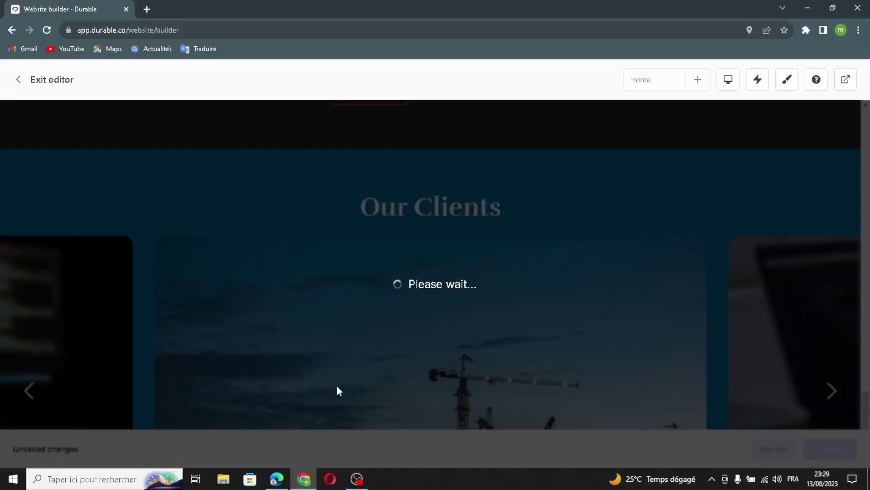
scroll(533, 447, down, 3)
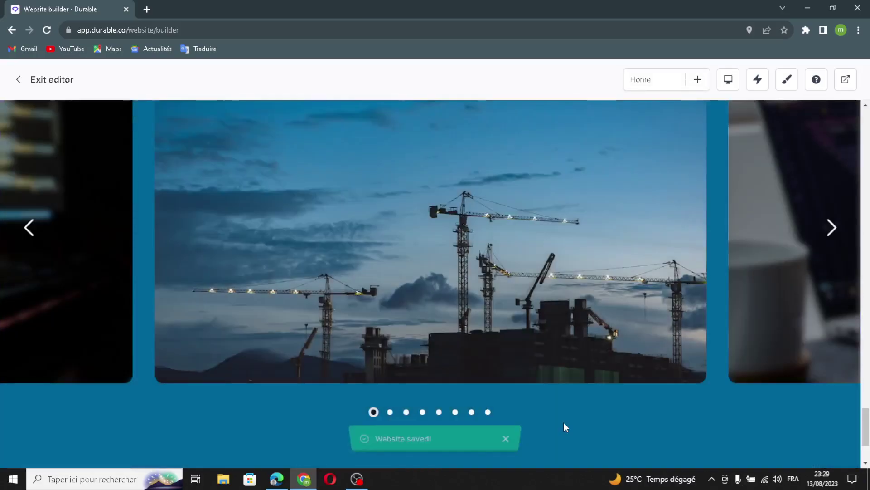